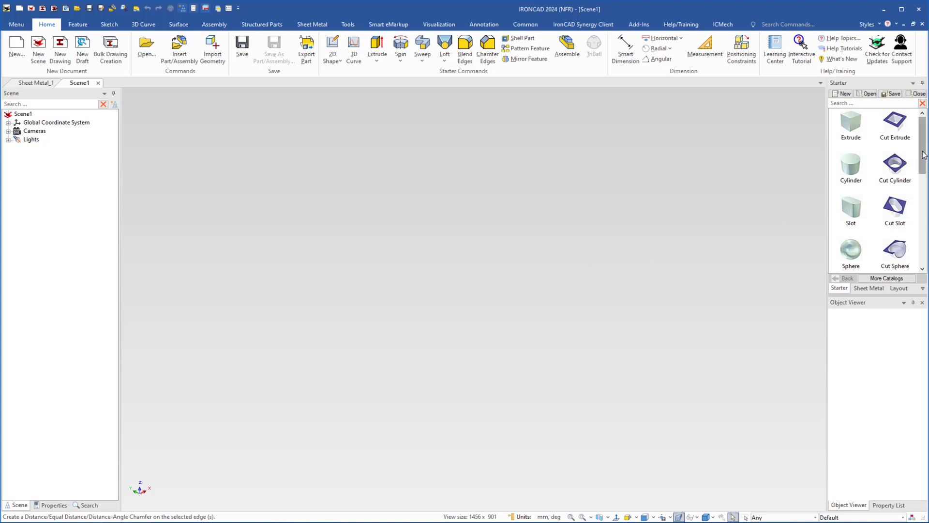
Step: Place a Stock part from the Sheet Metal catalog using Hot Rolled Steel - 01, turning off the stock selection dialog on dropping
drag(925, 155, 911, 216)
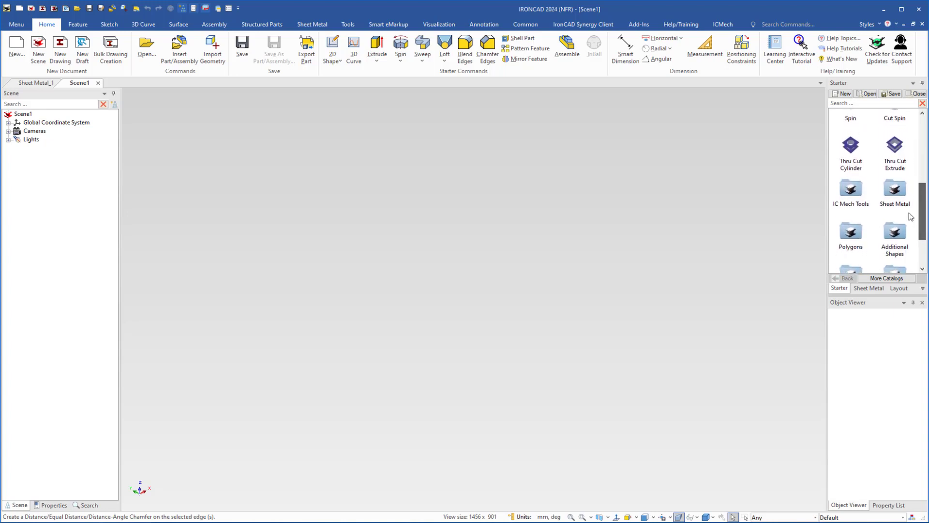
double_click(895, 190)
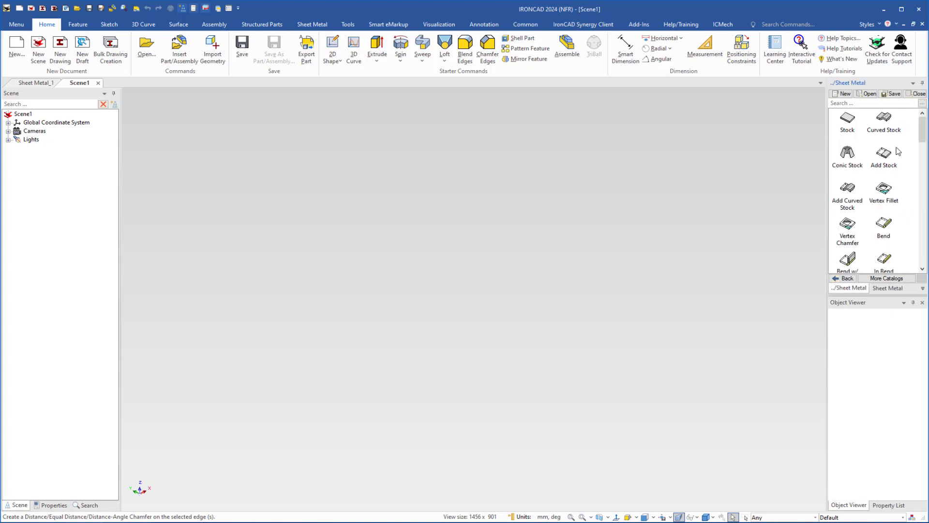
mouse_move(923, 137)
mouse_down()
mouse_move(922, 169)
mouse_move(922, 129)
mouse_up()
drag(848, 121, 493, 298)
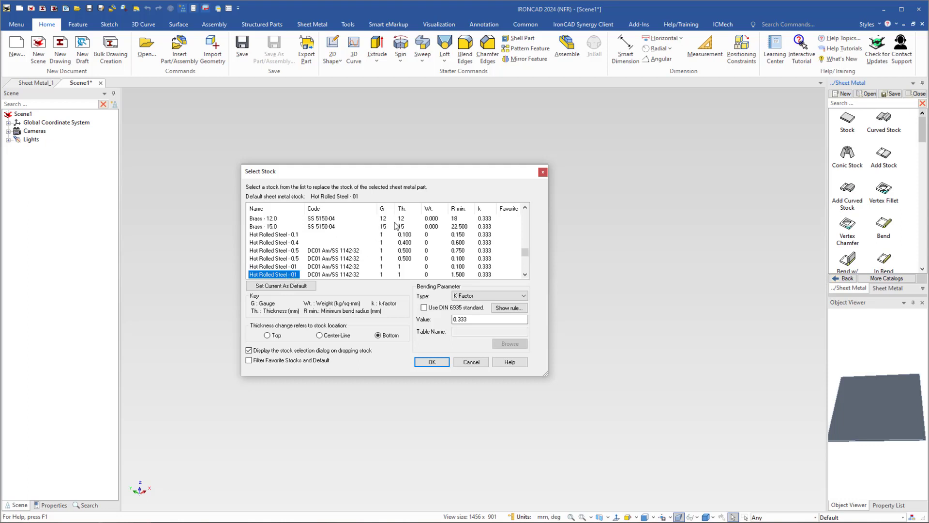
click(249, 350)
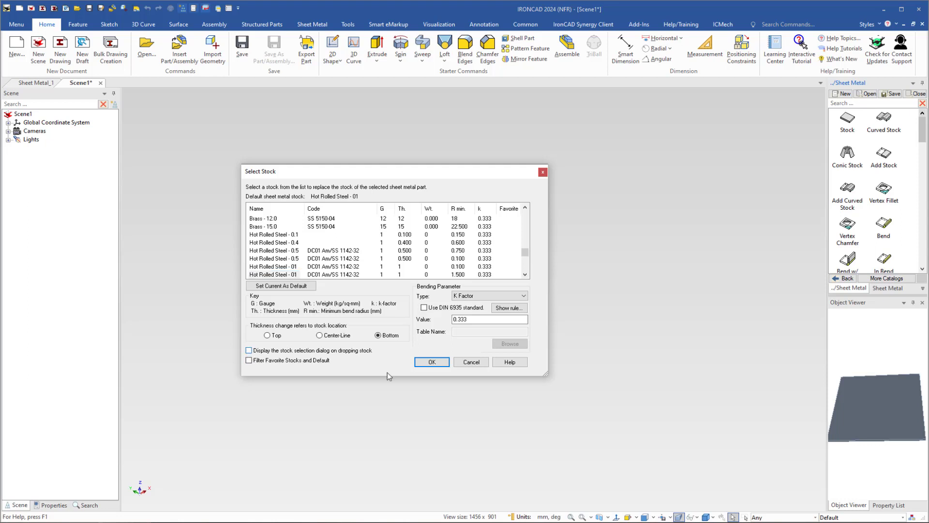
click(430, 362)
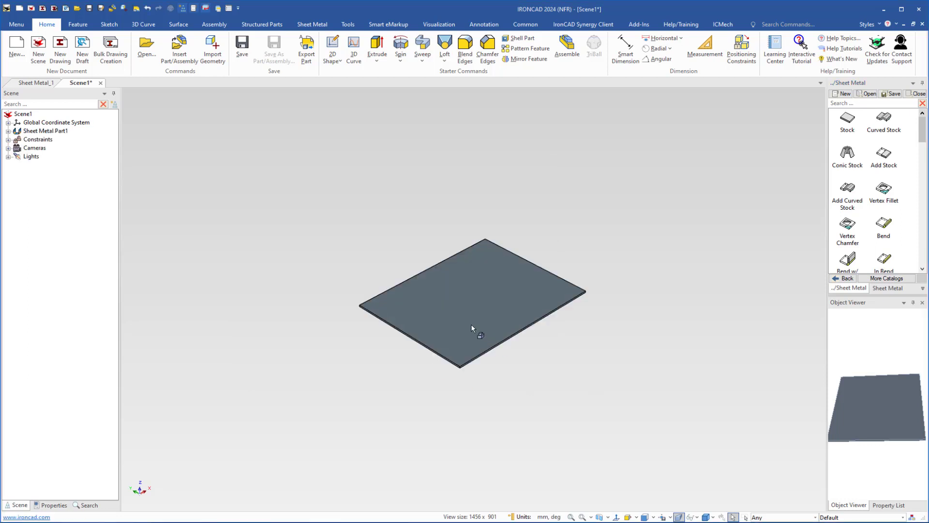
Step: Delete the placed sheet metal part from the scene together with its constraints
click(471, 322)
key(Delete)
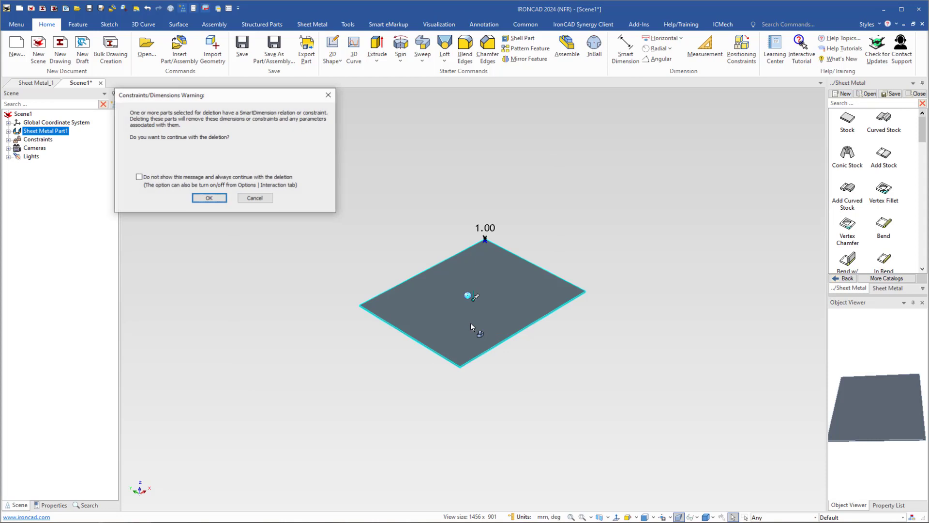
click(208, 199)
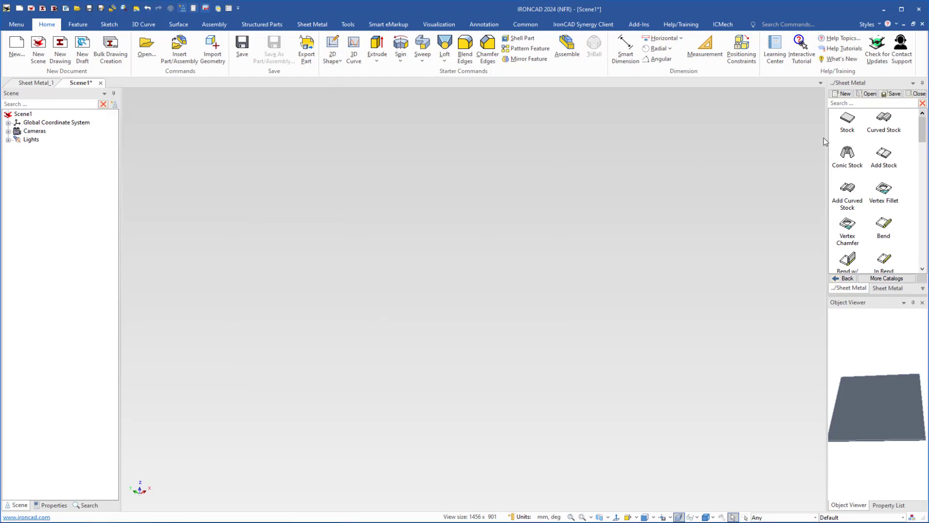
Step: Place another Stock part in the scene with the default stock, and delete it again
drag(848, 118, 464, 315)
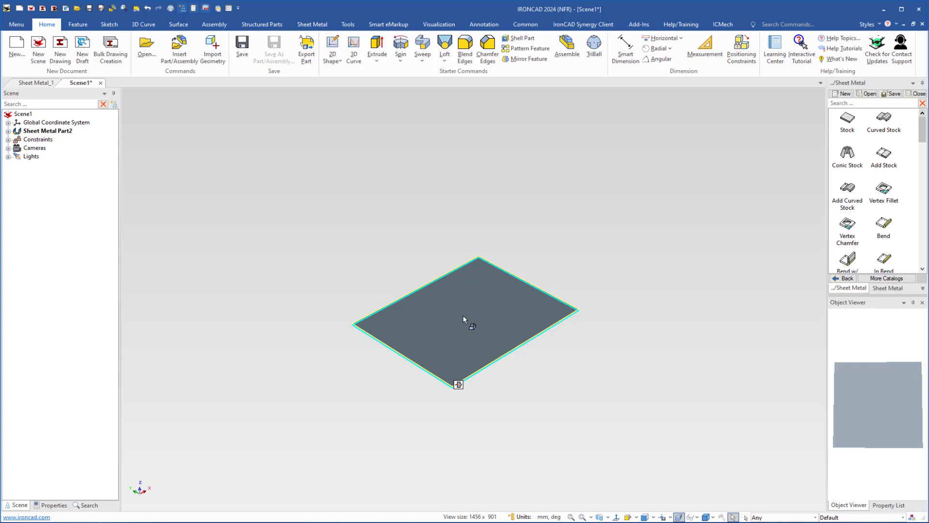
click(522, 385)
click(450, 327)
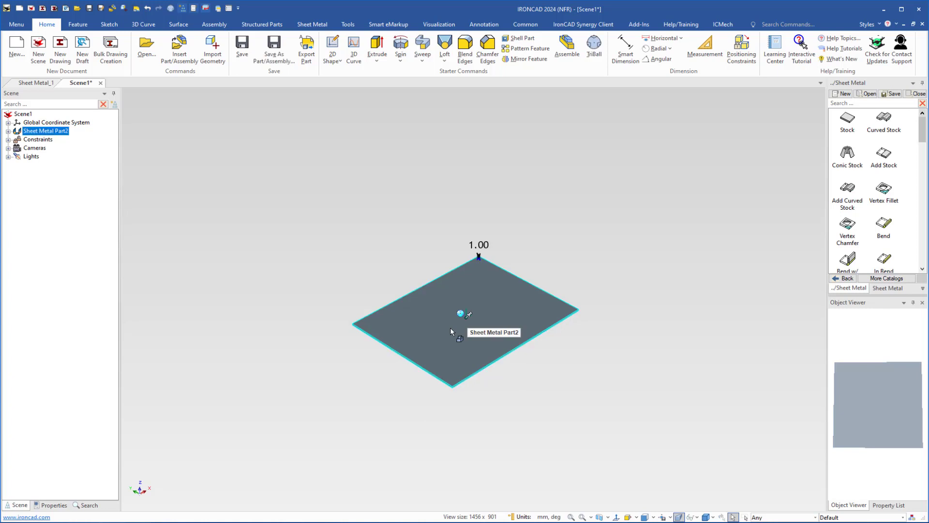
key(Delete)
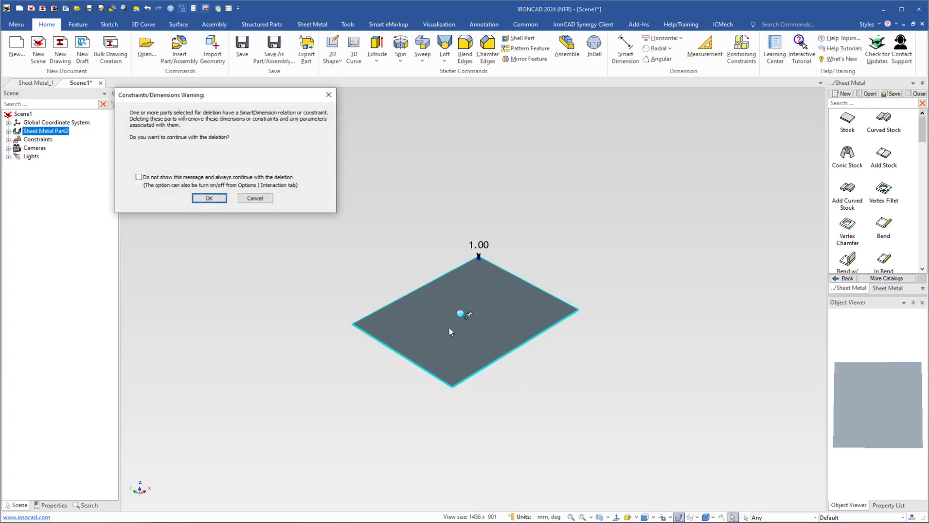
click(209, 198)
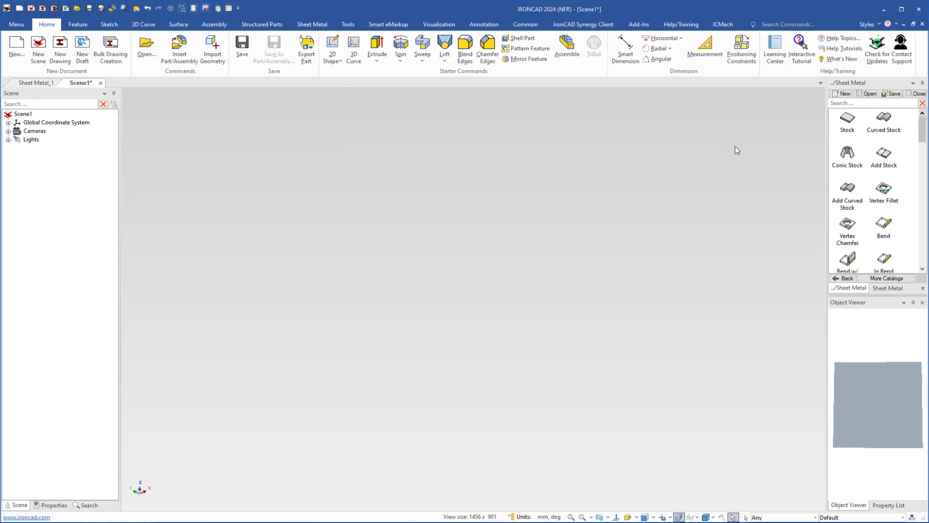
Step: Drop a Stock part with no SmartAssembly, re-enabling the stock selection dialog on dropping and choosing Hot Rolled Steel - 01
right_drag(847, 125, 437, 320)
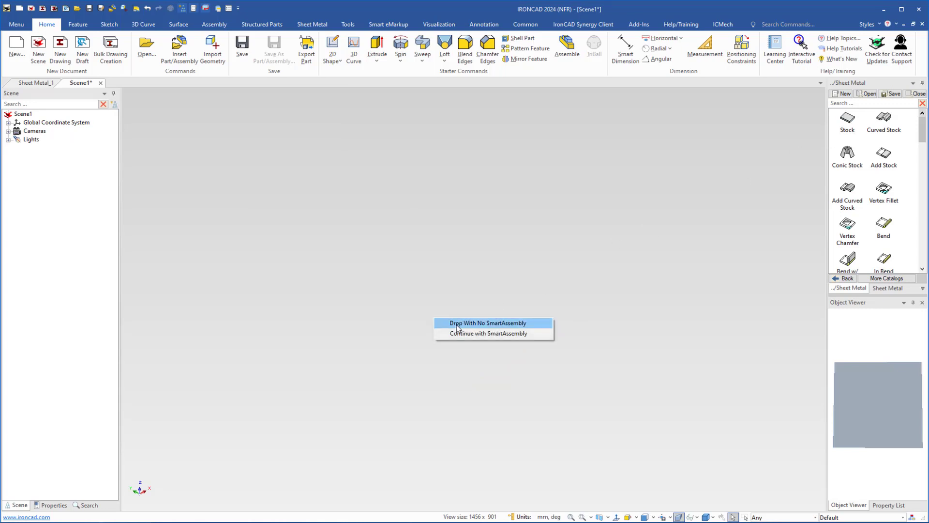
click(457, 323)
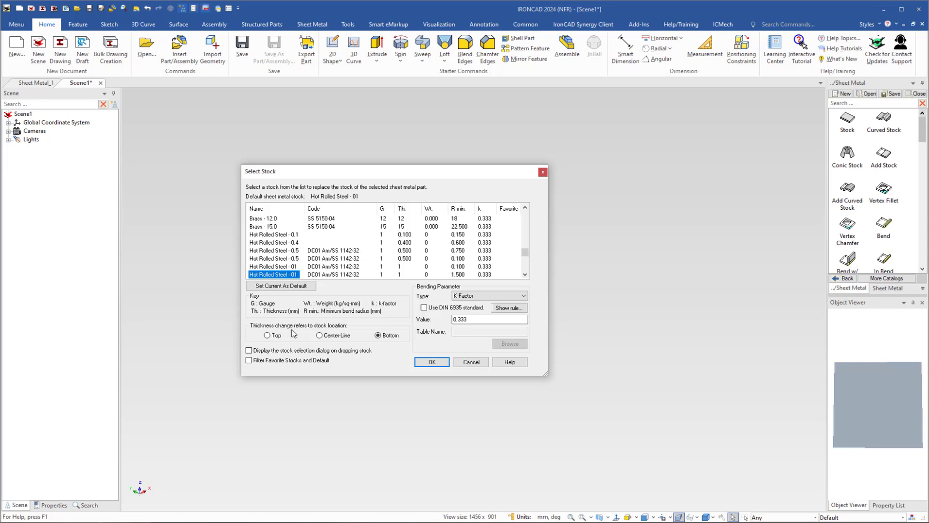
click(249, 350)
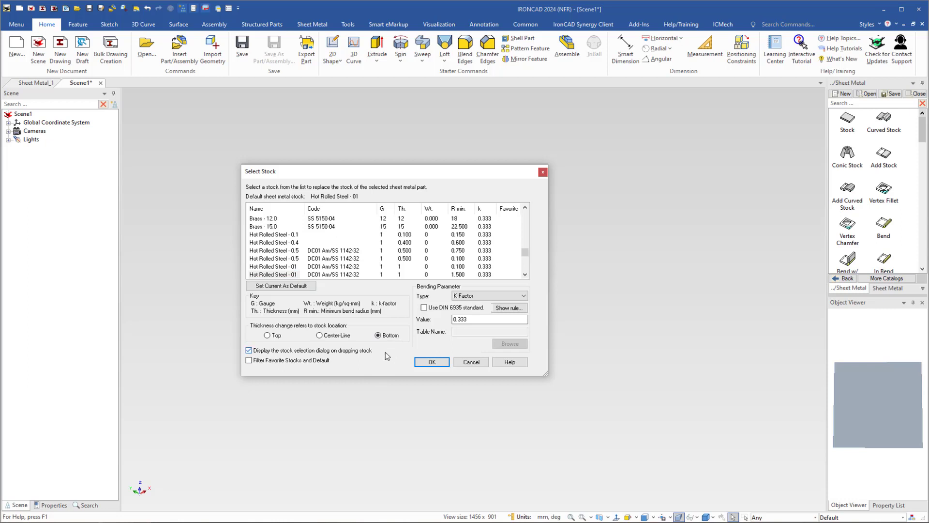
click(271, 275)
click(432, 362)
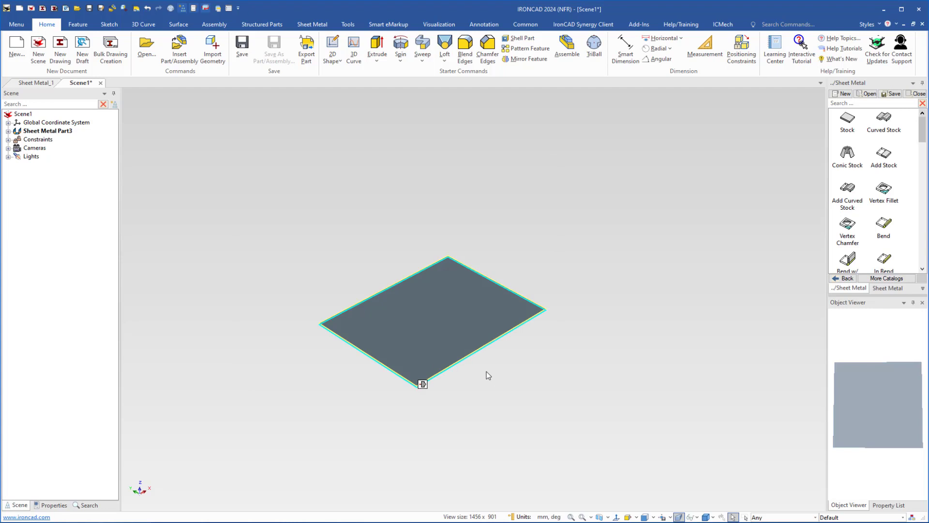
Step: Review the default sheet metal stock options, trying Hot Rolled Steel - 02 and returning to Hot Rolled Steel - 01, and discard the changes
click(229, 8)
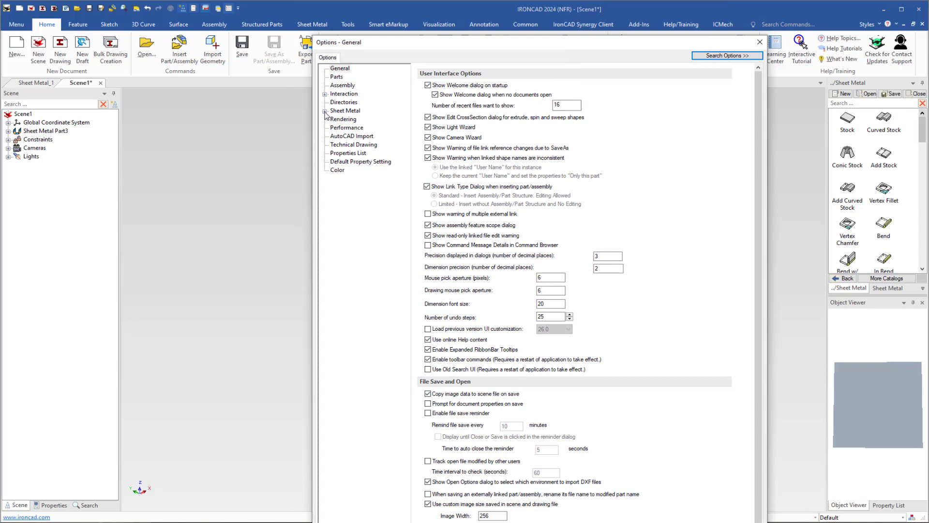
click(324, 111)
click(345, 128)
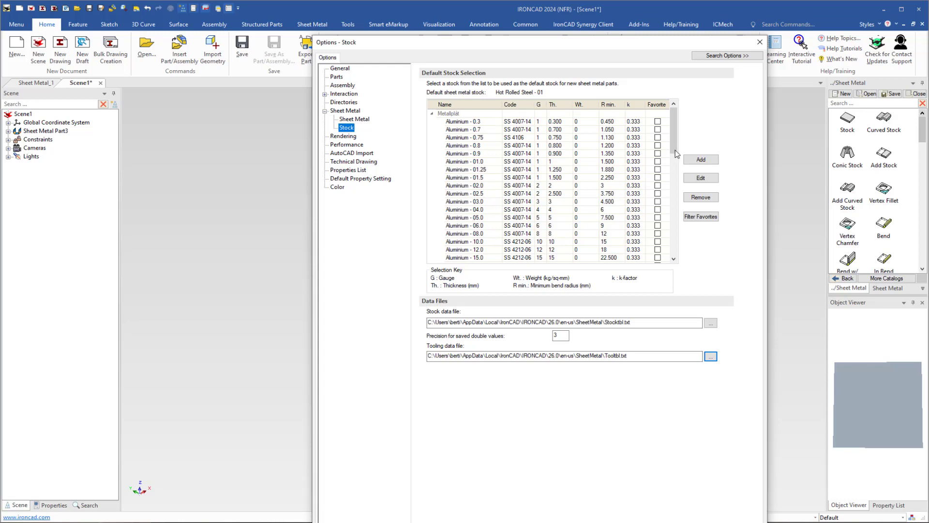
drag(673, 139, 676, 234)
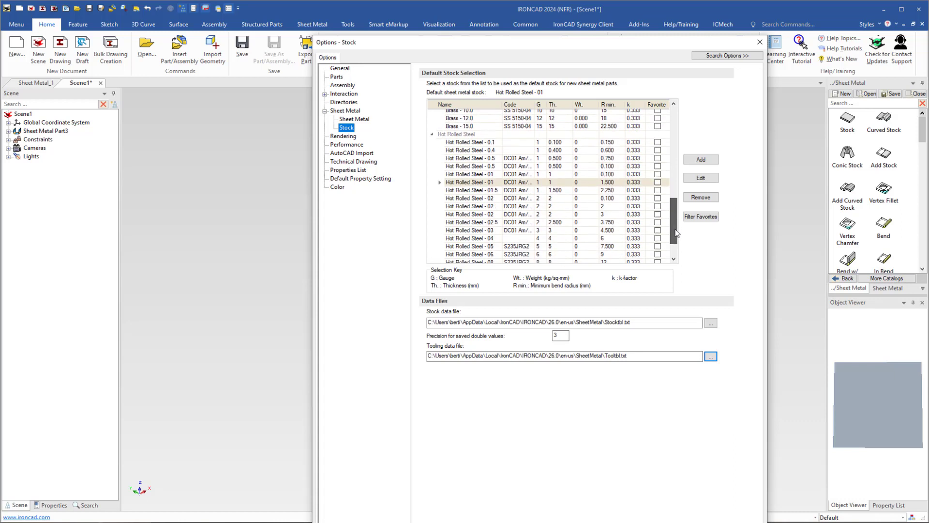
click(460, 198)
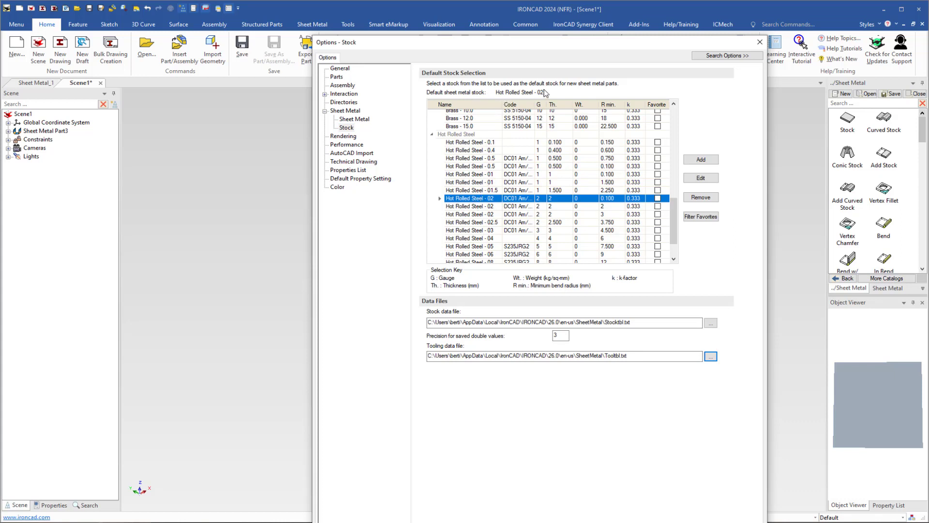
click(461, 183)
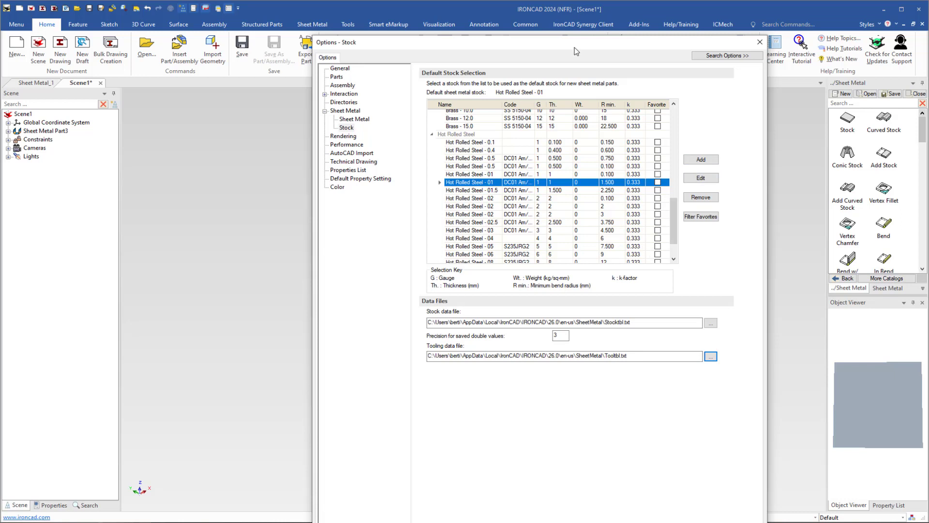
drag(575, 37, 526, 0)
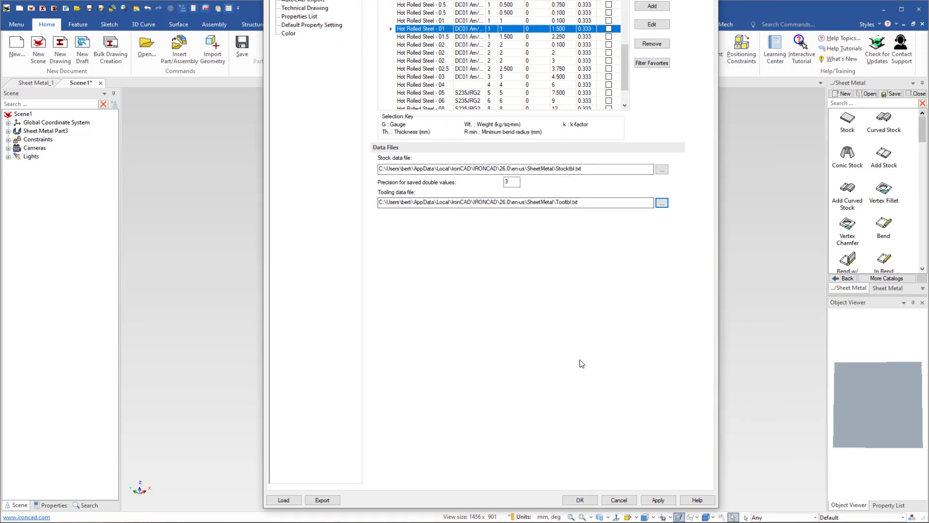
click(618, 501)
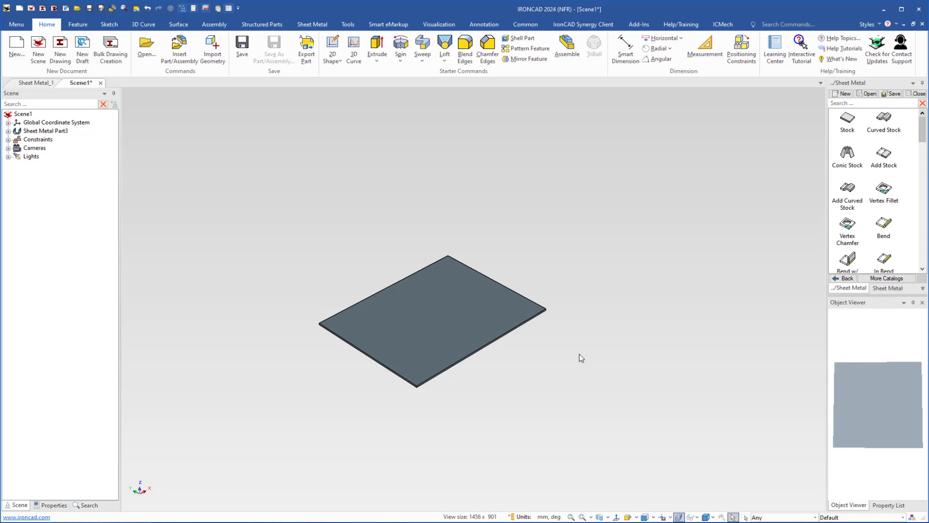
Step: Delete the existing stock plate and confirm removal of its associated constraints
click(457, 329)
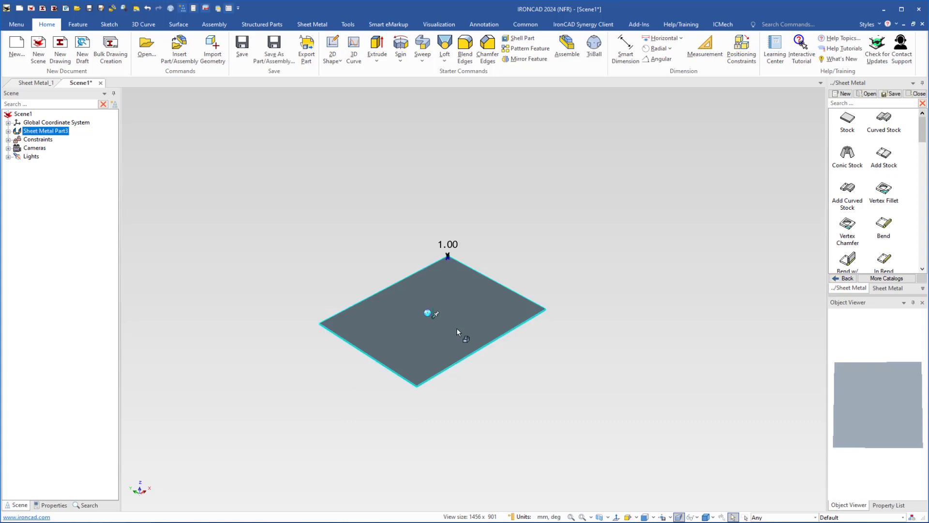
key(Delete)
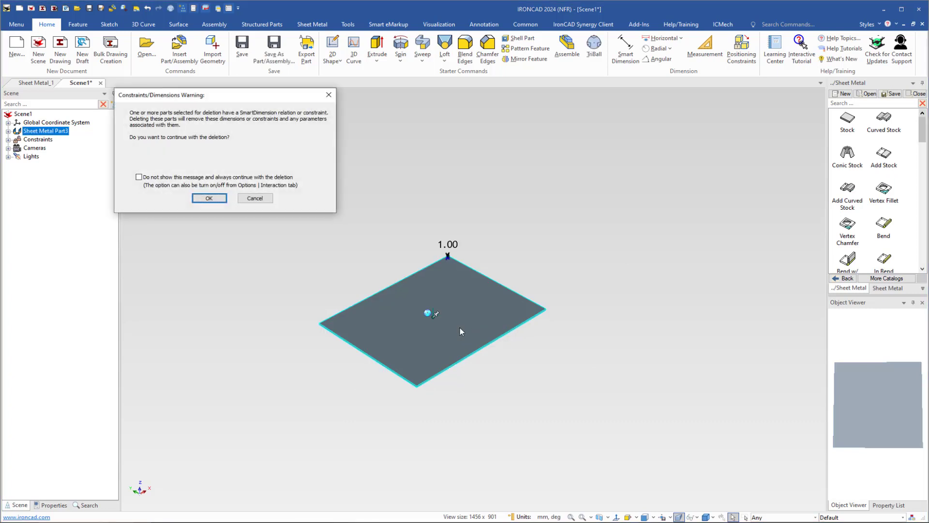
click(209, 198)
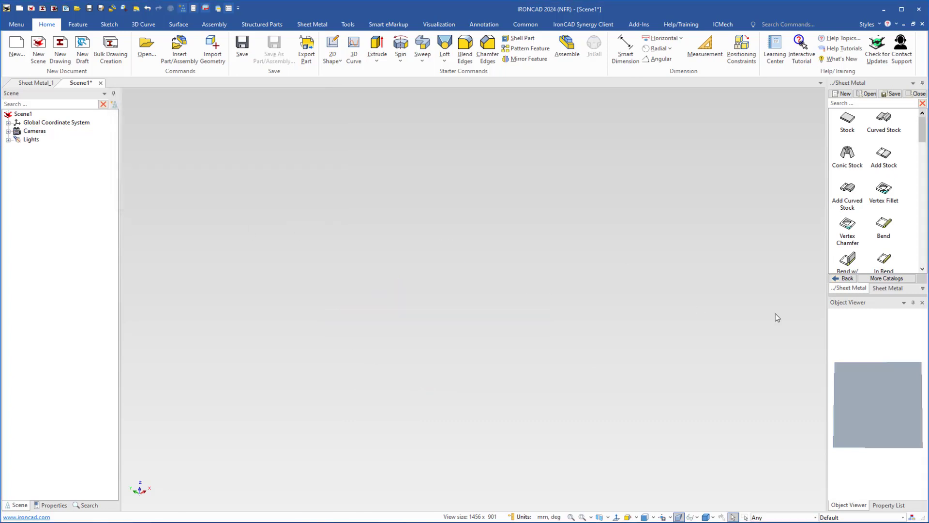
Step: Place a Stock item in the scene directly from the Starter catalog's Sheet Metal folder, using Hot Rolled Steel - 01
click(846, 279)
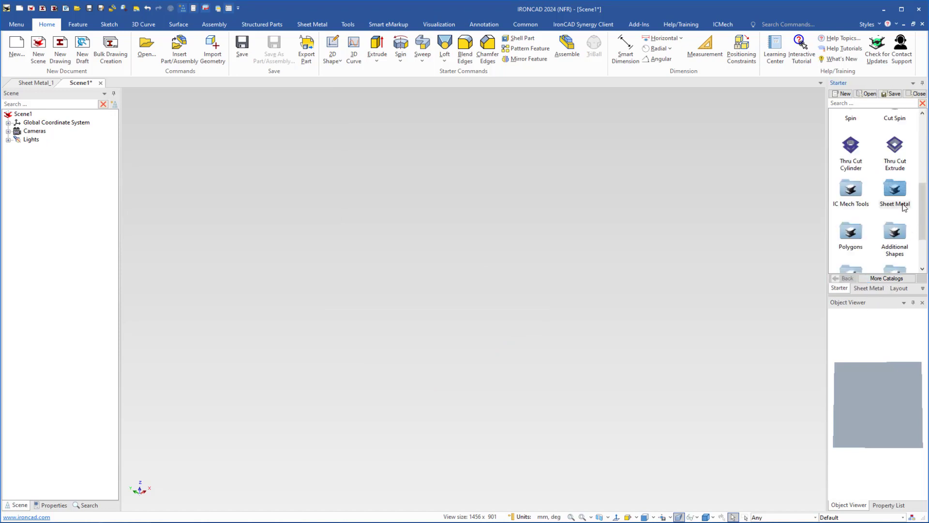
drag(896, 194, 475, 318)
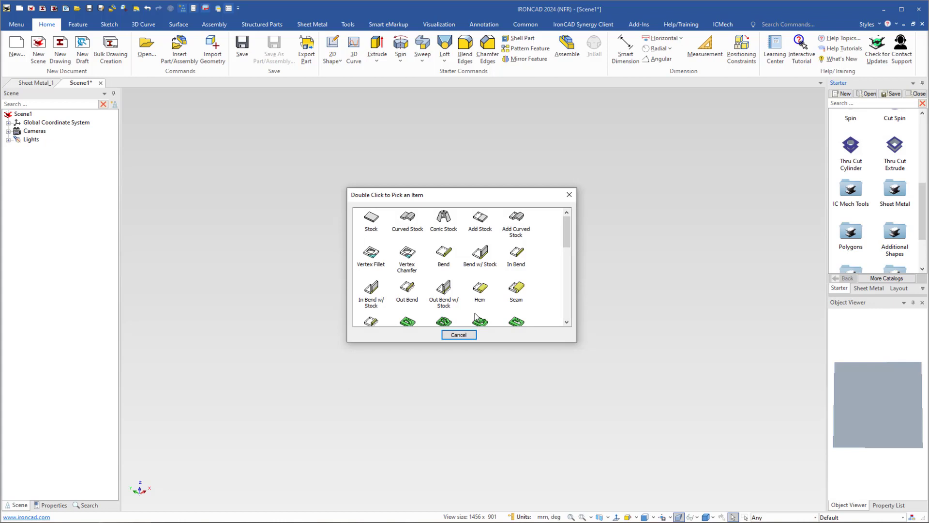
double_click(372, 218)
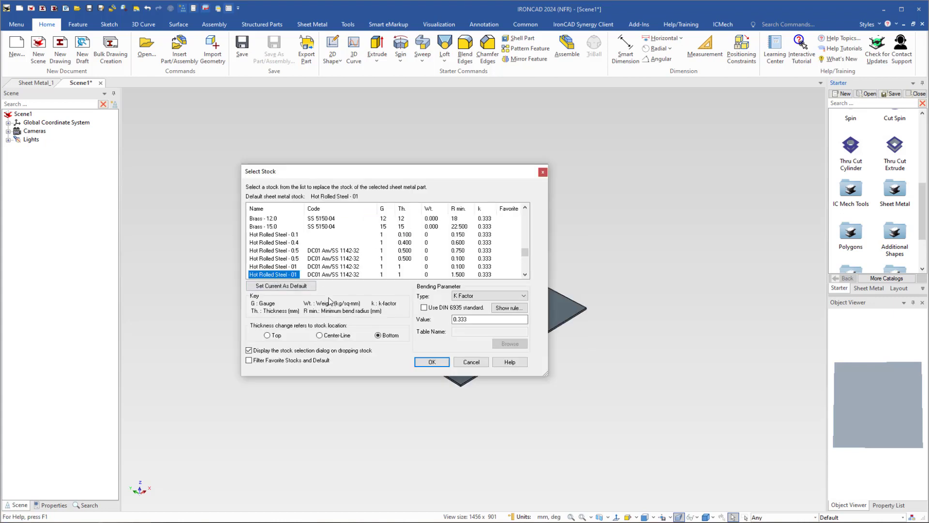
click(432, 363)
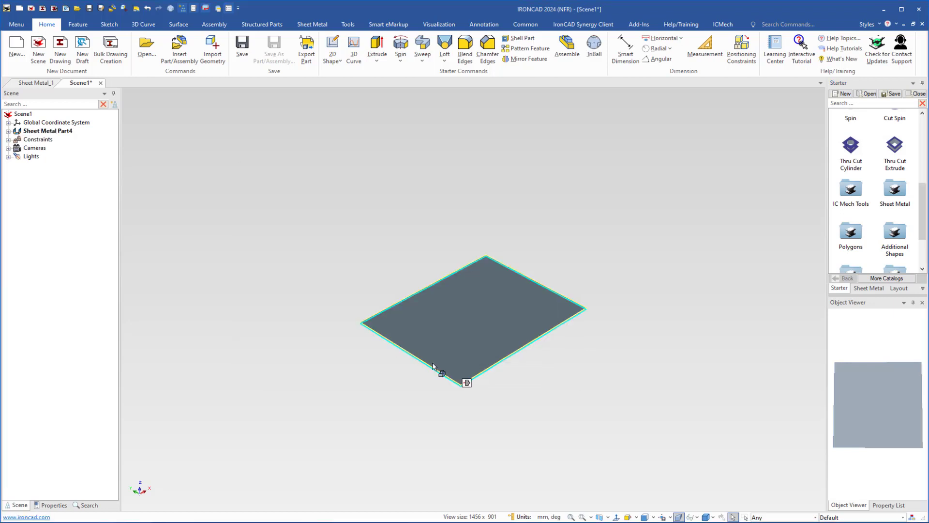
click(501, 393)
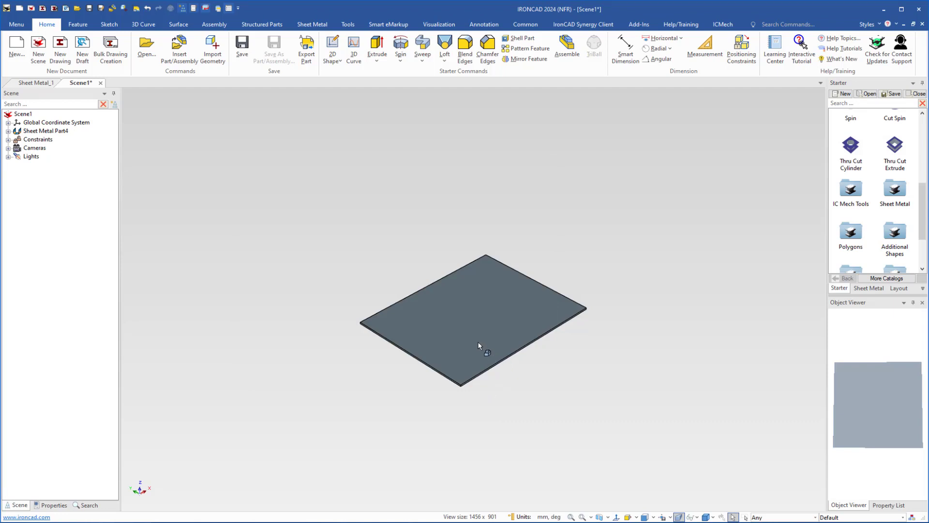
Step: Select the plate at IntelliShape level, toggle its handles between Shape and Sizebox modes, and leave them set to Sizebox
scroll(477, 342, up, 5)
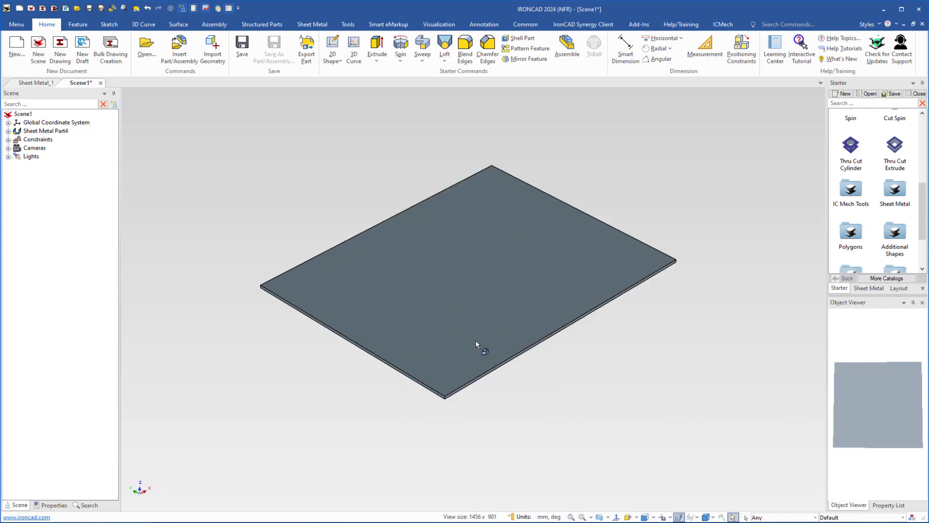
middle_drag(469, 326, 504, 332)
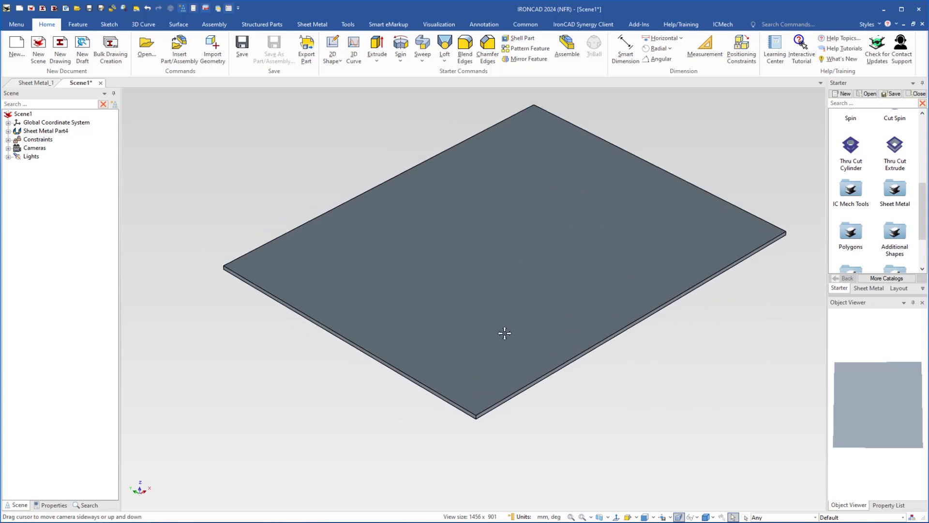
click(515, 260)
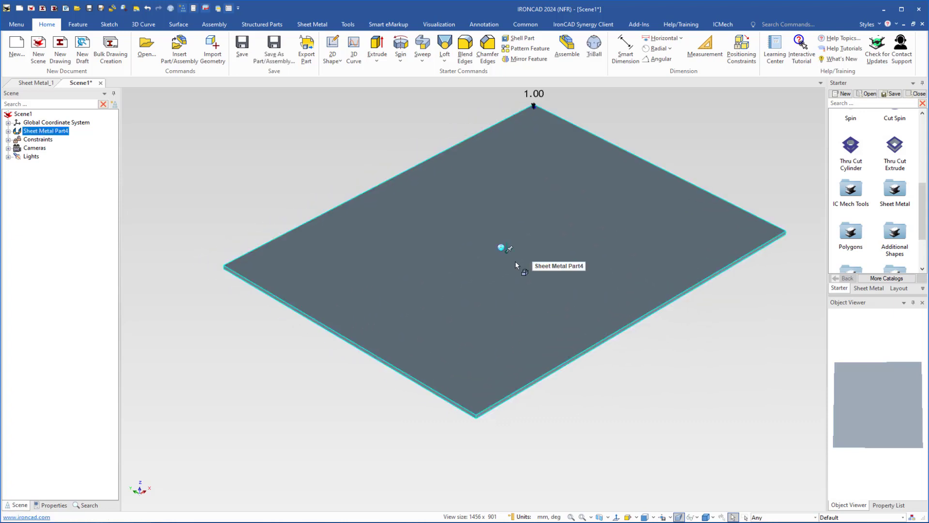
click(516, 293)
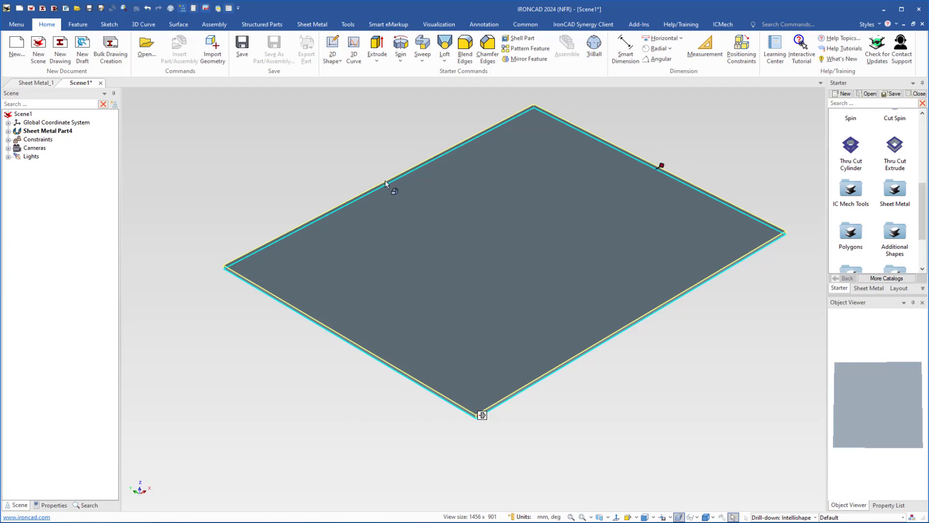
mouse_move(385, 184)
click(483, 417)
click(483, 416)
click(483, 416)
click(483, 416)
click(483, 417)
right_click(483, 416)
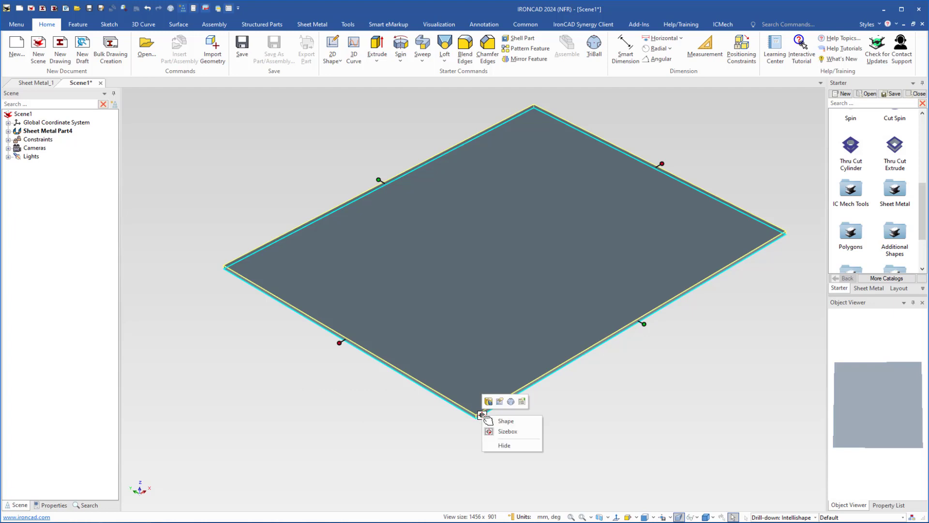
click(507, 435)
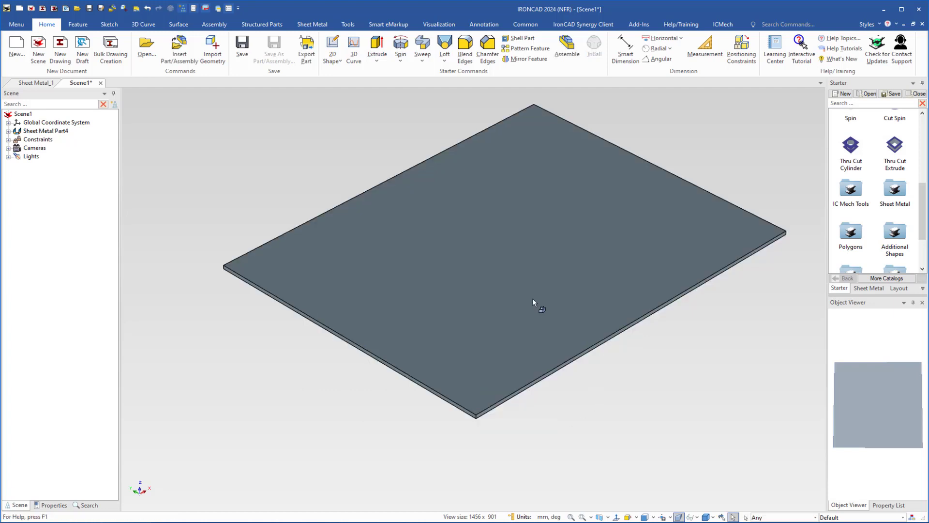
Step: Review the editing options offered by the Shape handle and the Sizebox handle on the plate's long front edge
click(557, 314)
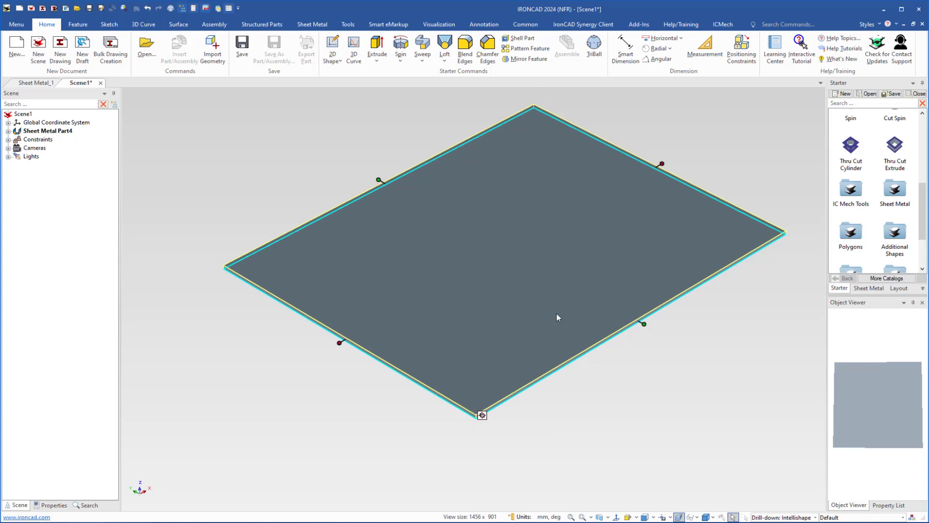
click(556, 314)
click(557, 313)
click(557, 314)
right_click(644, 325)
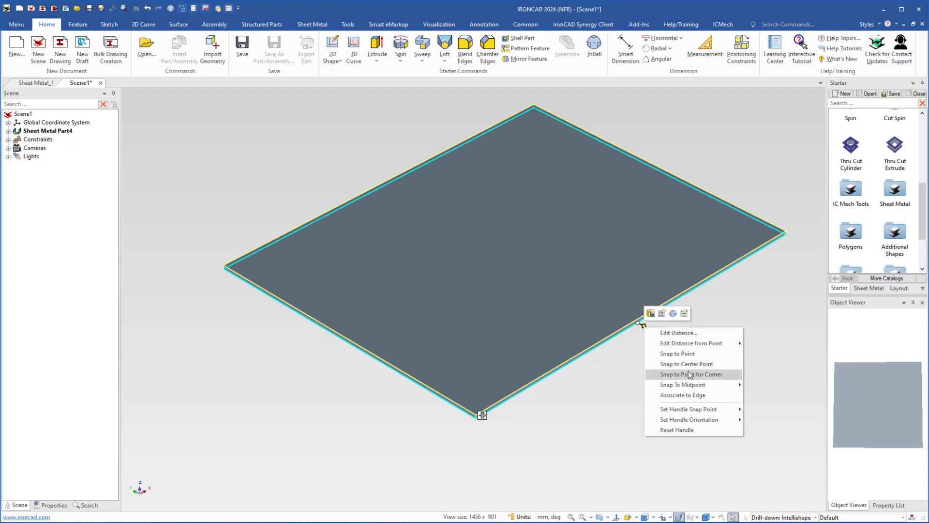
click(626, 363)
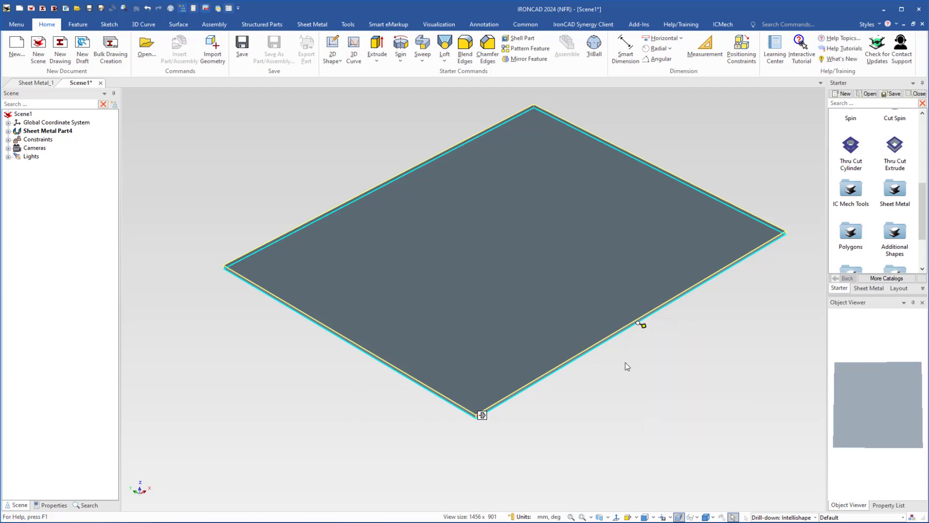
click(644, 320)
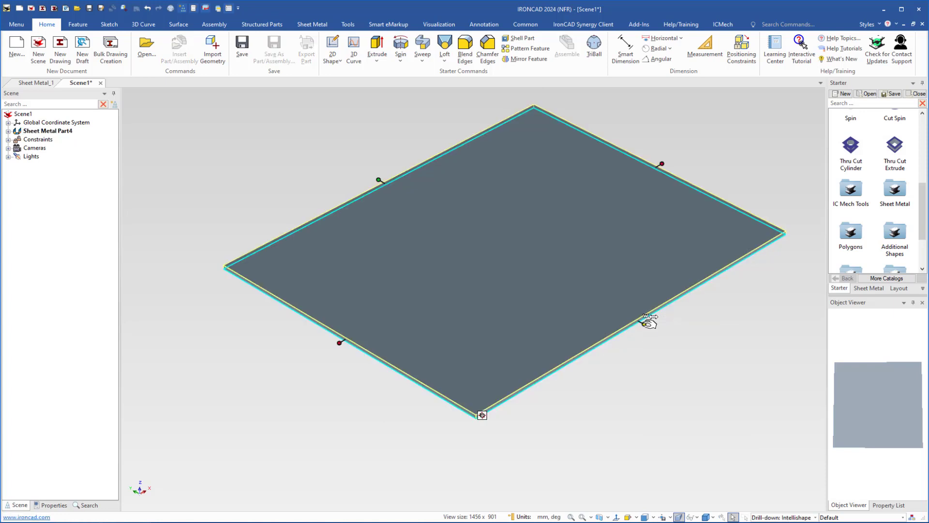
right_click(646, 322)
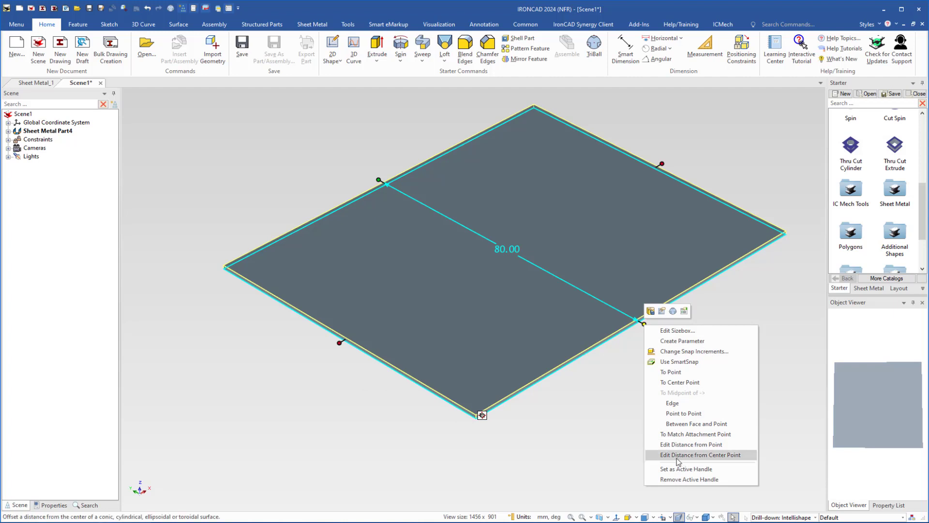
click(630, 358)
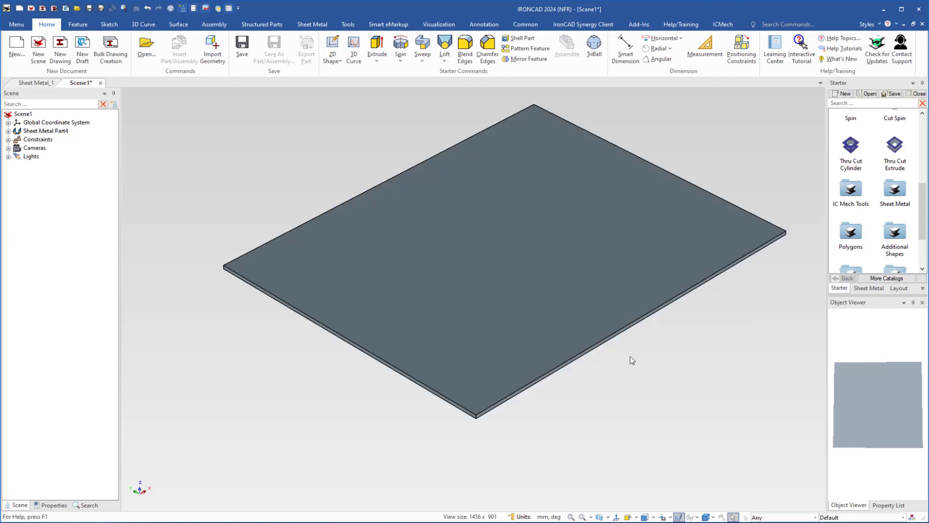
Step: Set the plate's width to 40 mm using the Sizebox handle on its long front edge
click(631, 310)
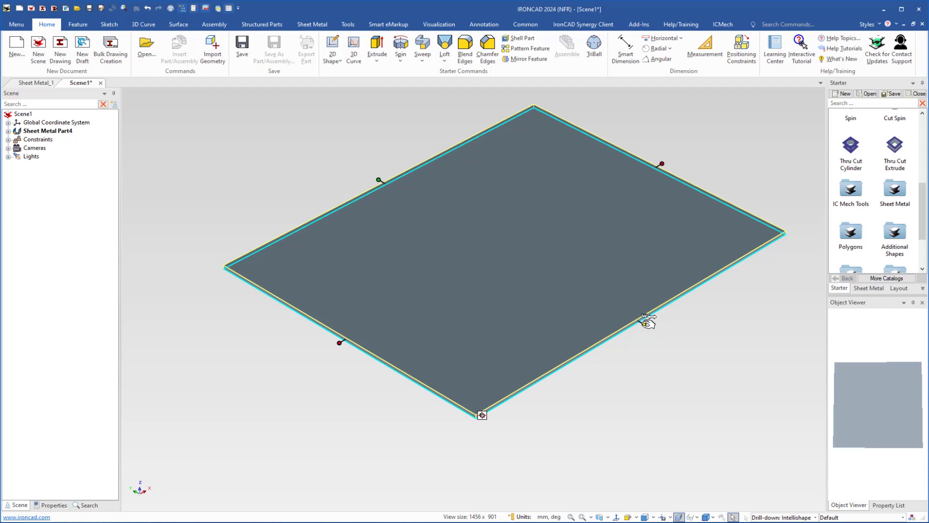
click(646, 321)
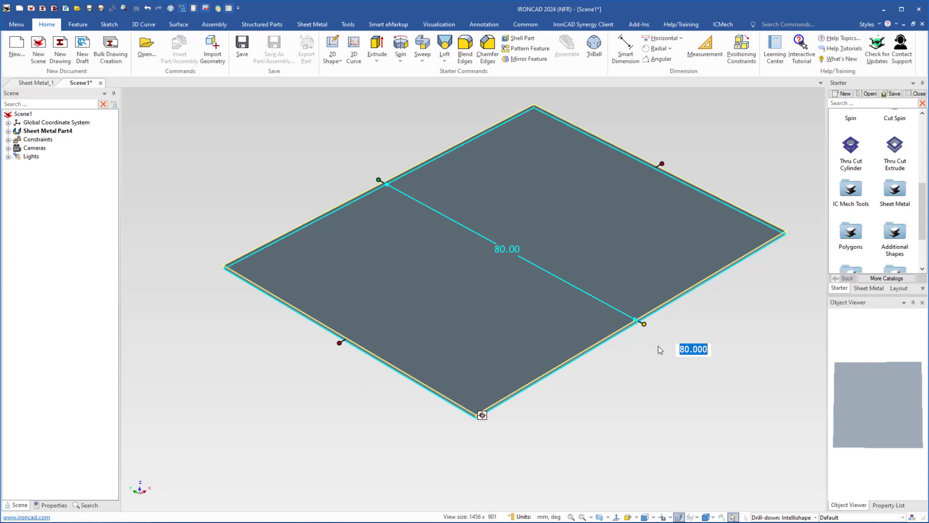
text(40)
key(Return)
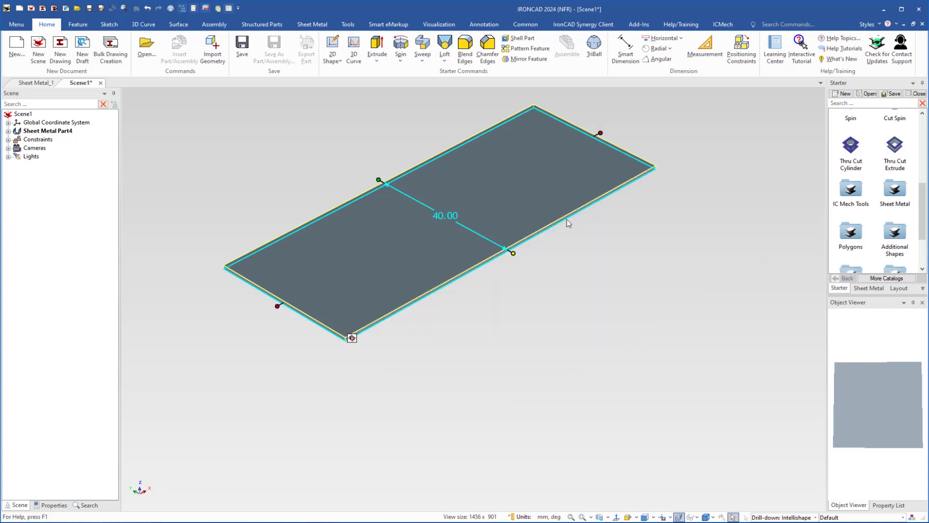
Step: Switch the plate to Shape handles and set the near short edge's distance to 80 mm from a point on the opposite short edge
click(353, 339)
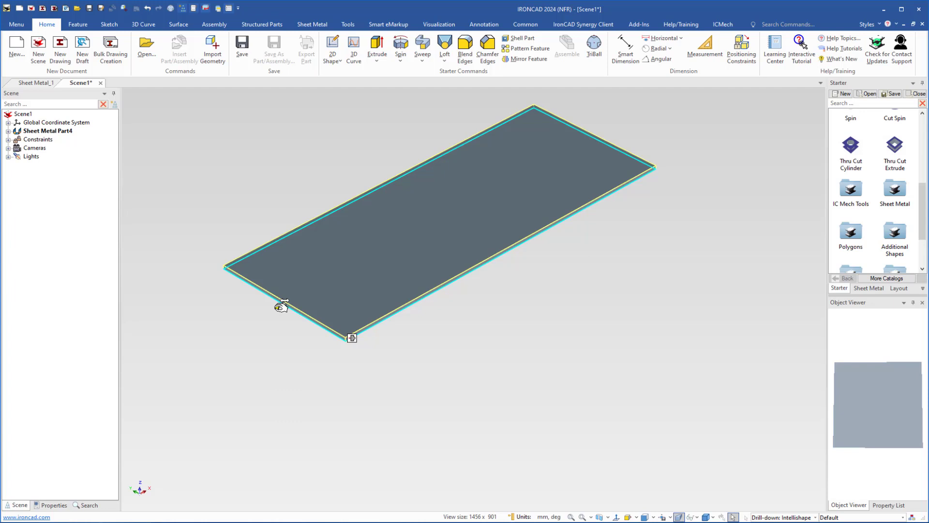
right_click(283, 305)
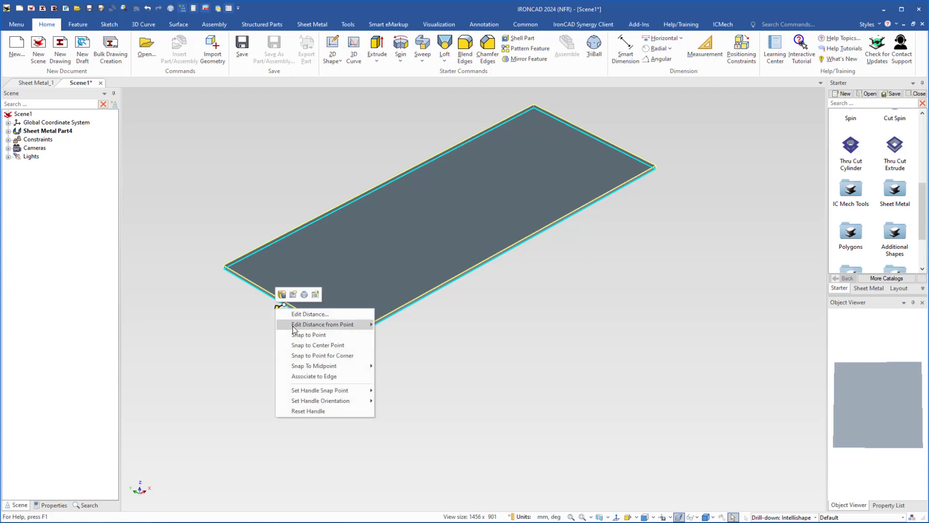
mouse_move(310, 329)
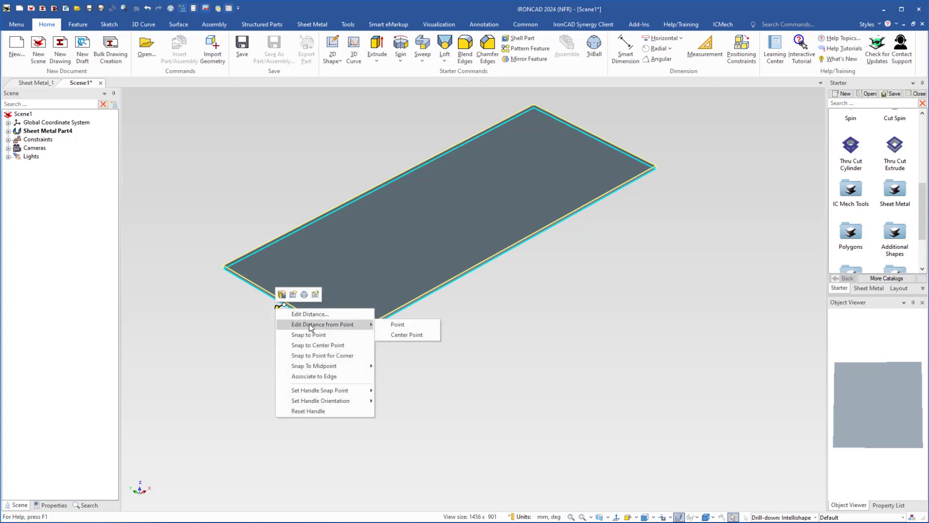
click(396, 325)
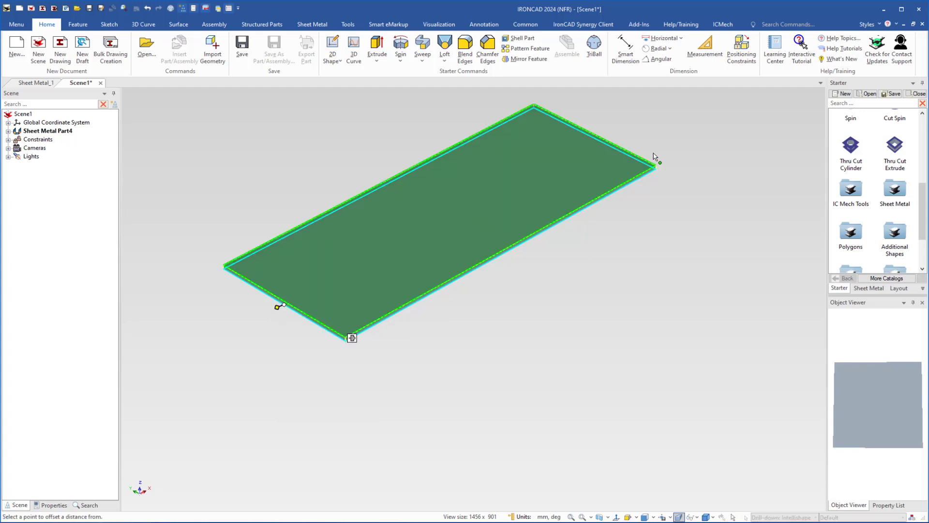
click(603, 143)
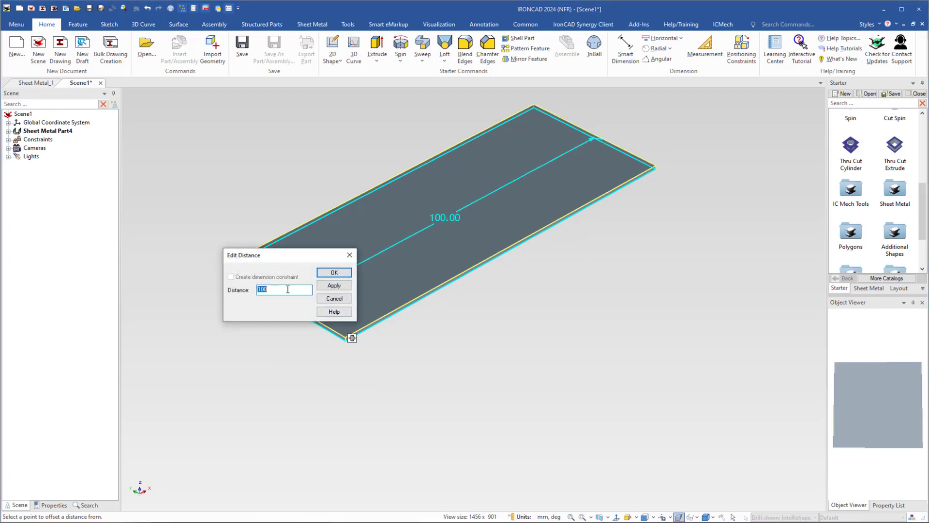
text(80)
key(Return)
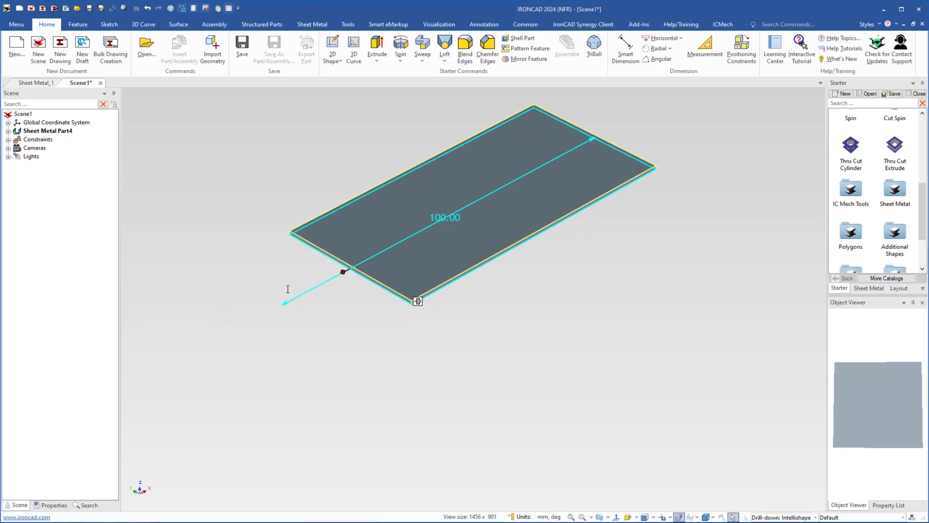
scroll(522, 410, up, 3)
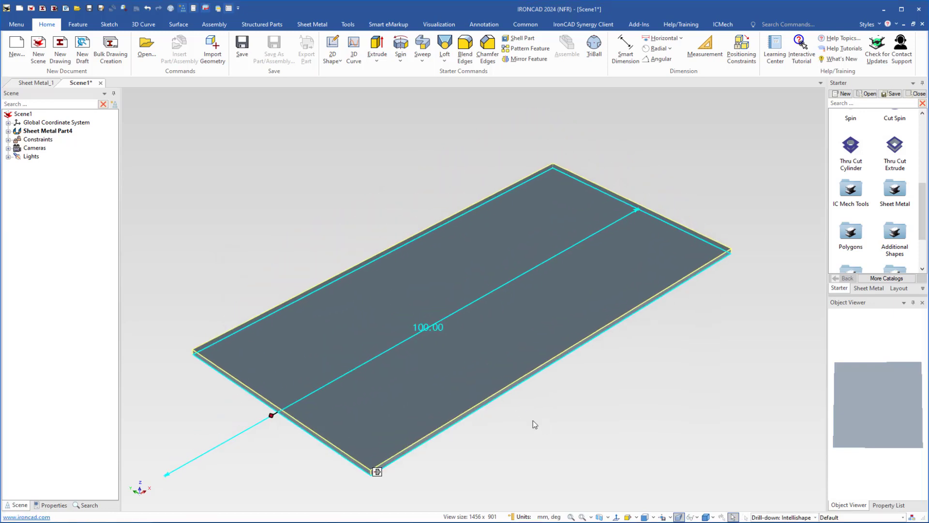
click(533, 420)
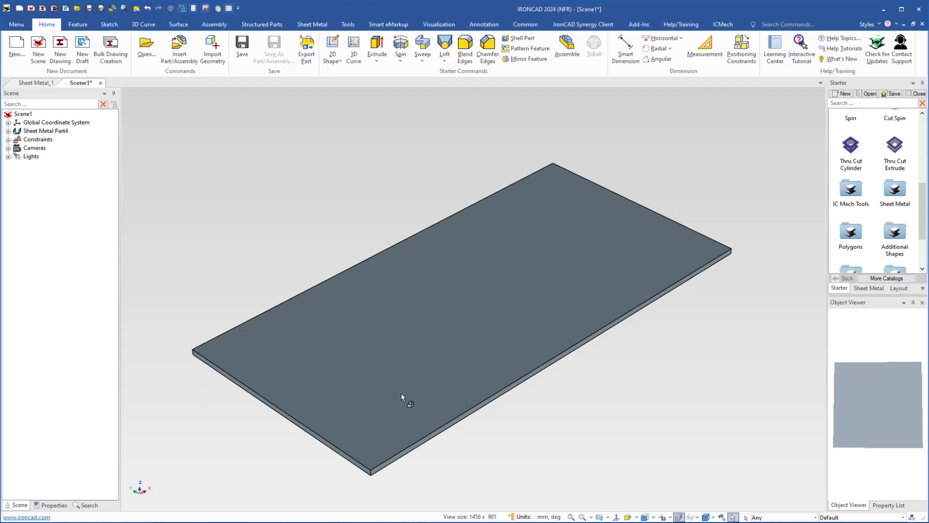
Step: Add a Bend from the Starter catalog's Sheet Metal folder to the upper long rear edge of the plate
middle_drag(401, 393, 450, 358)
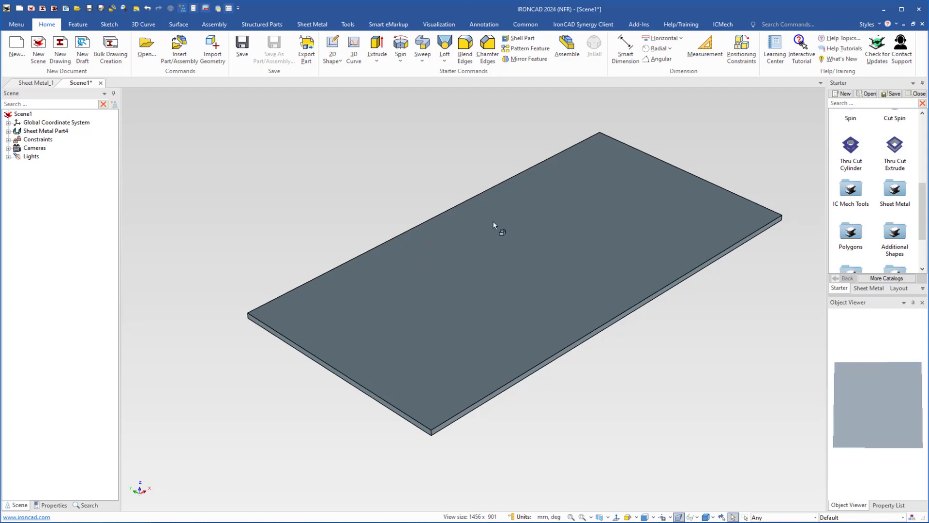
click(899, 189)
double_click(899, 190)
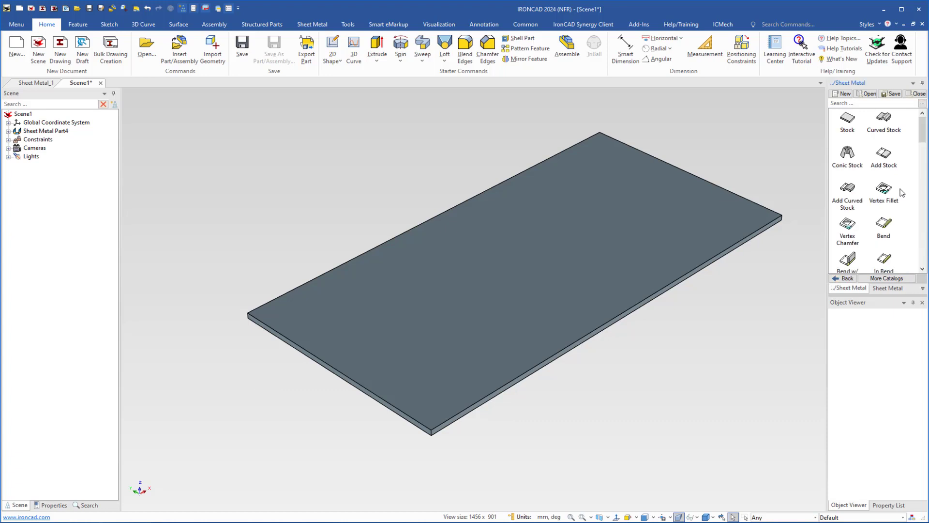
scroll(925, 131, down, 3)
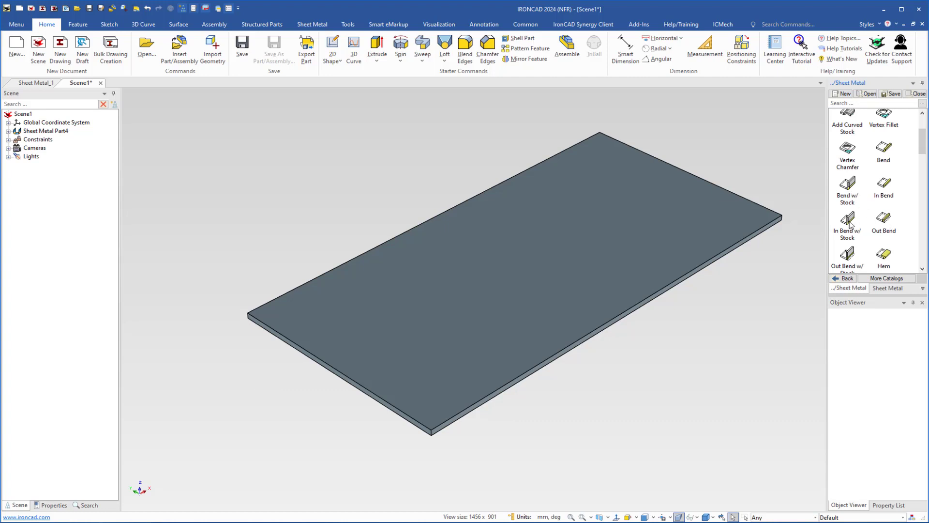
scroll(850, 224, down, 2)
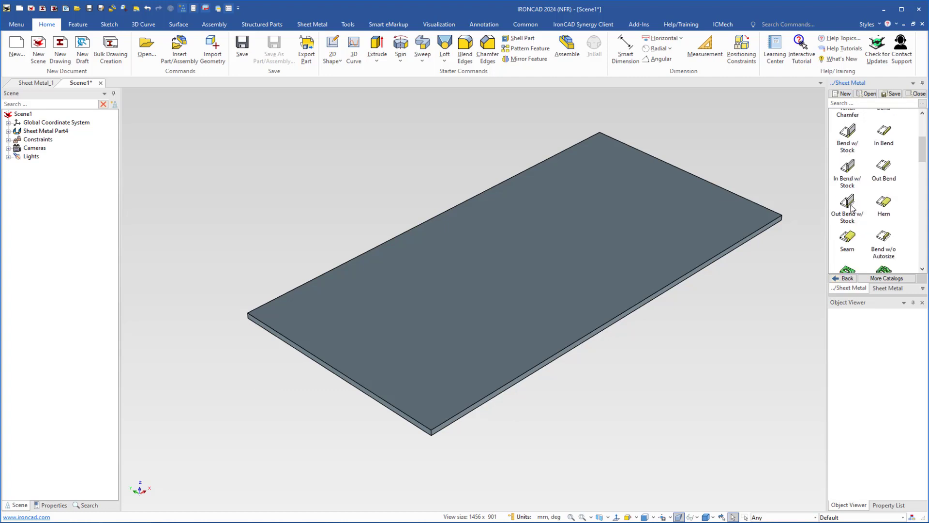
scroll(852, 209, up, 2)
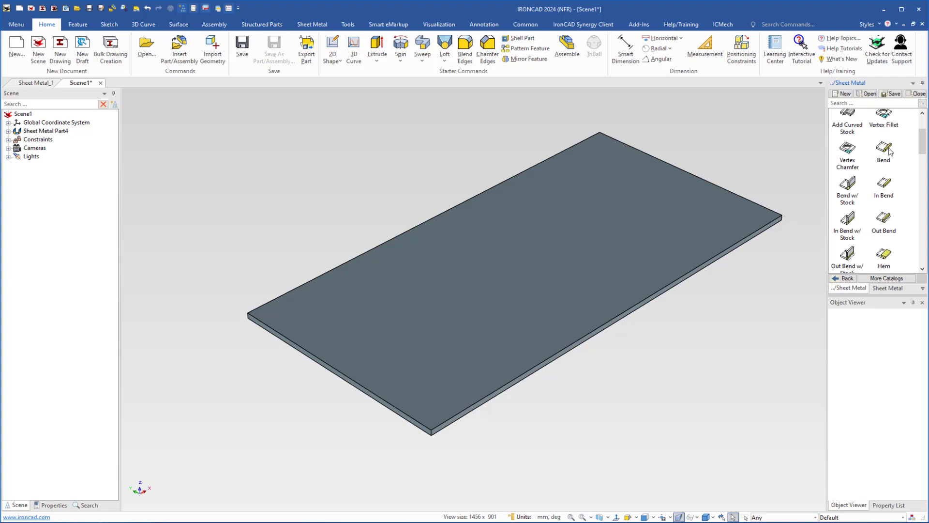
drag(885, 149, 501, 256)
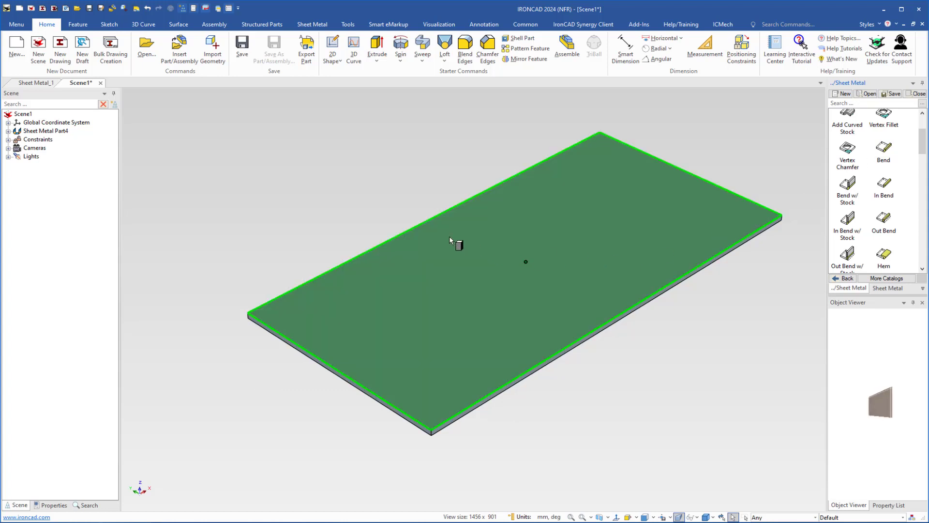
mouse_move(434, 234)
mouse_down()
mouse_move(399, 234)
mouse_move(425, 239)
mouse_up()
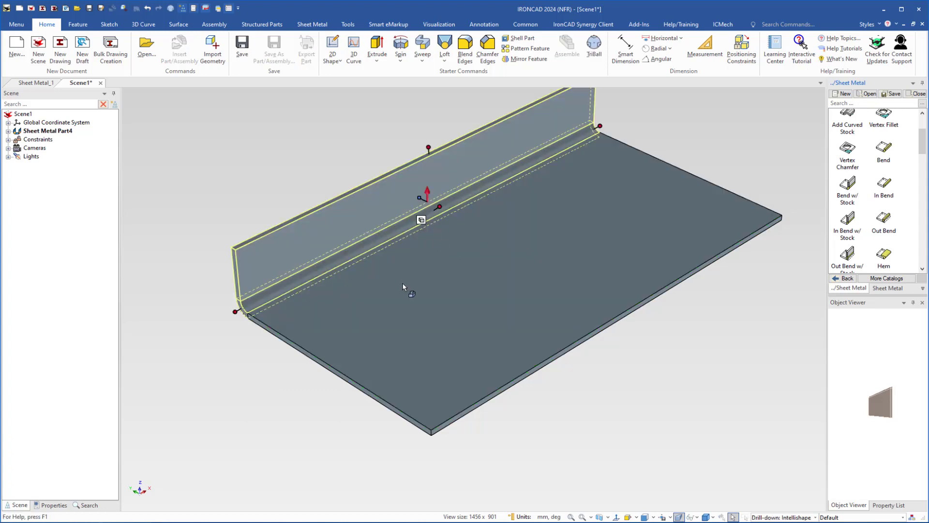
Step: Flip the new bend's direction below the plate and back above it
middle_drag(408, 290, 501, 304)
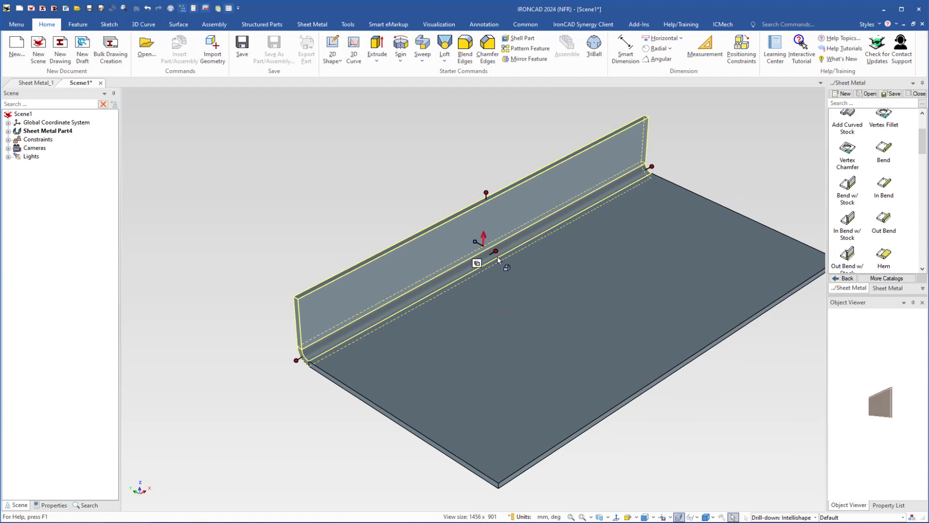
click(484, 235)
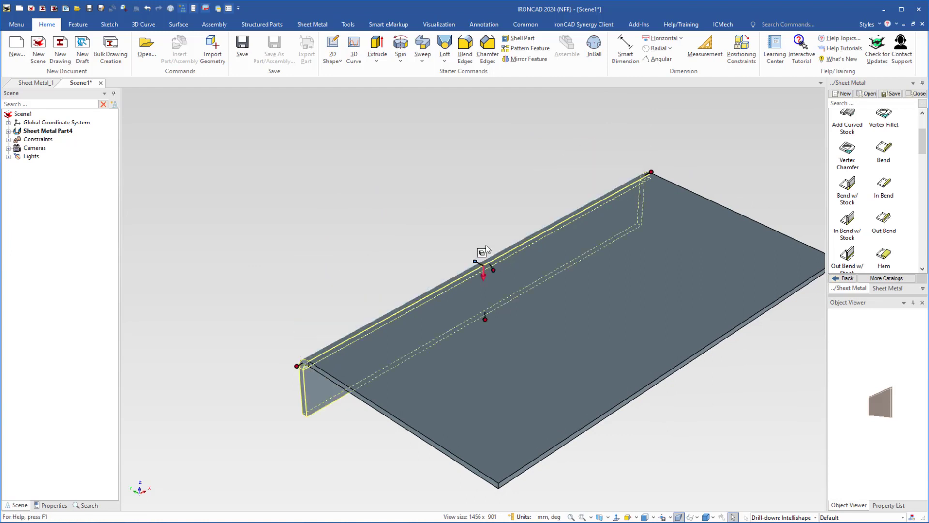
click(484, 275)
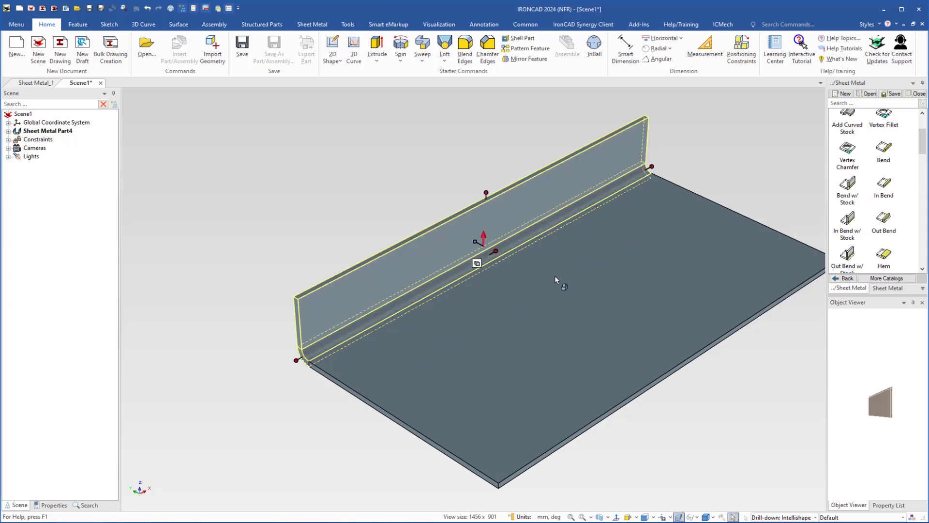
middle_drag(567, 313, 585, 293)
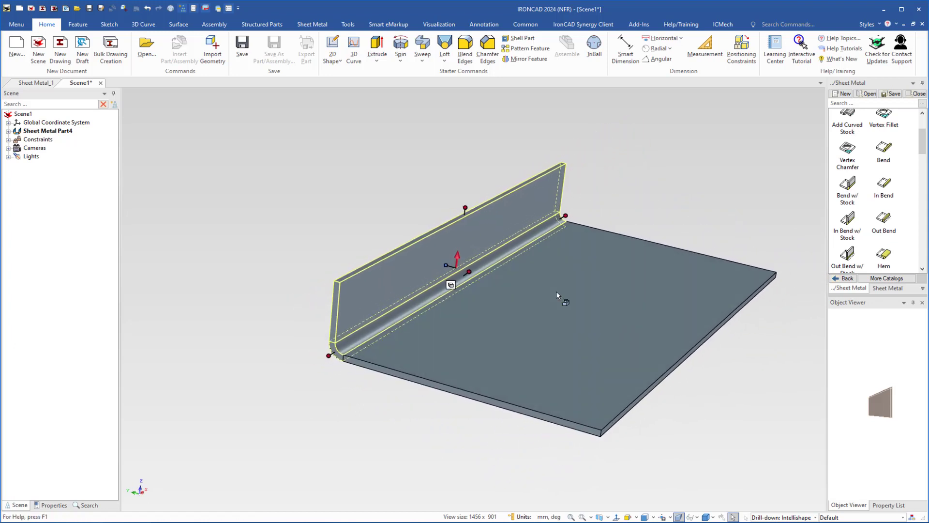
scroll(488, 292, up, 2)
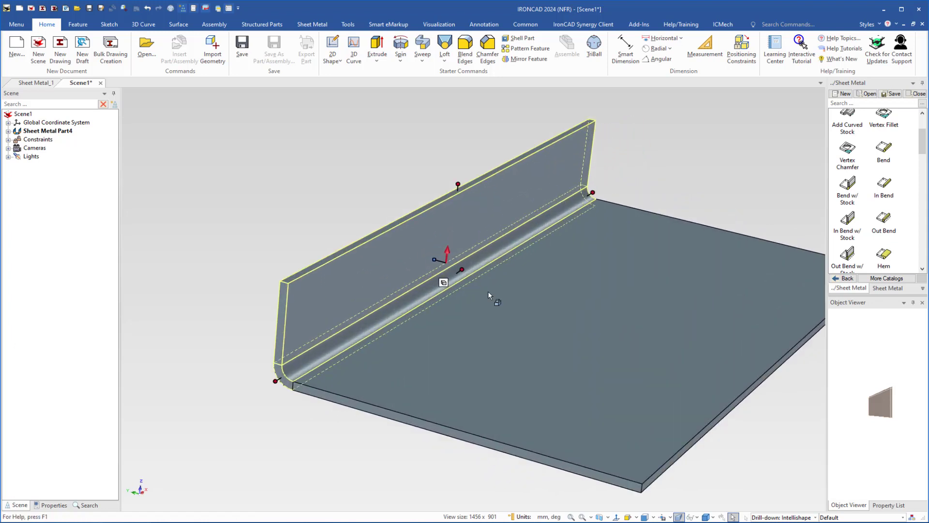
right_click(465, 266)
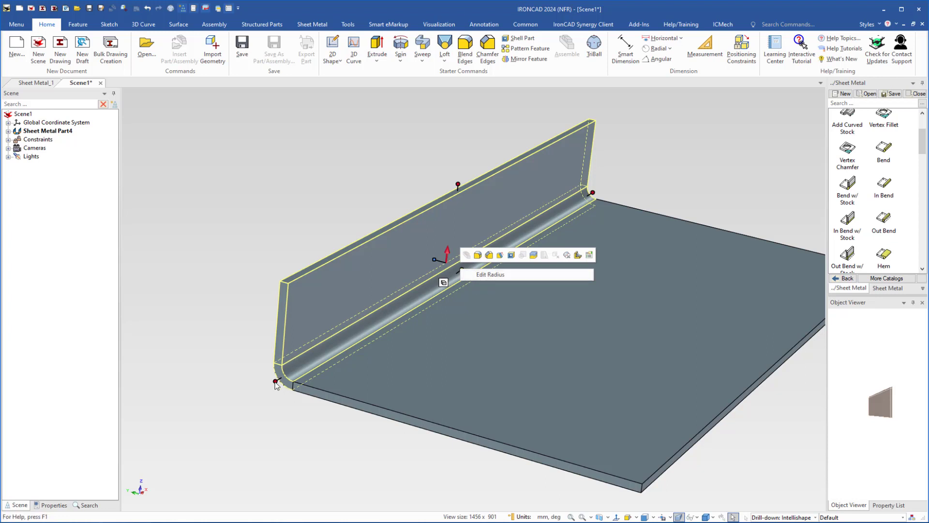
click(248, 380)
click(288, 373)
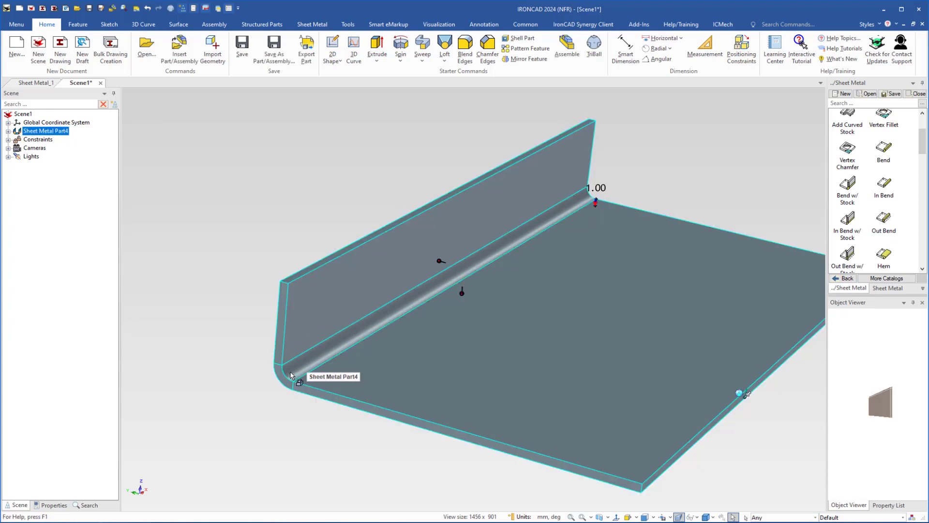
click(284, 380)
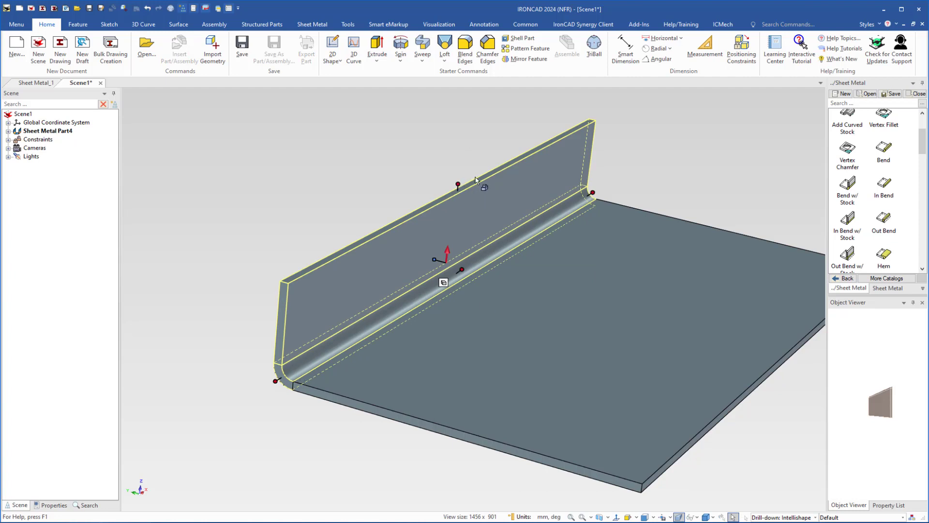
Step: Look straight at the plate's narrow side face at the bend's end and turn off the perspective camera
middle_drag(518, 356, 599, 340)
shift+middle_drag(474, 334, 489, 304)
scroll(431, 340, up, 3)
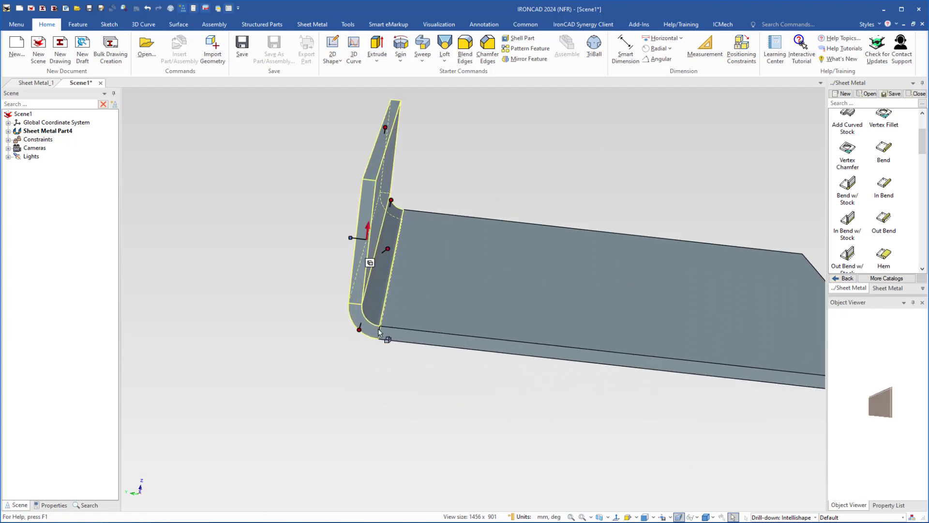
key(F7)
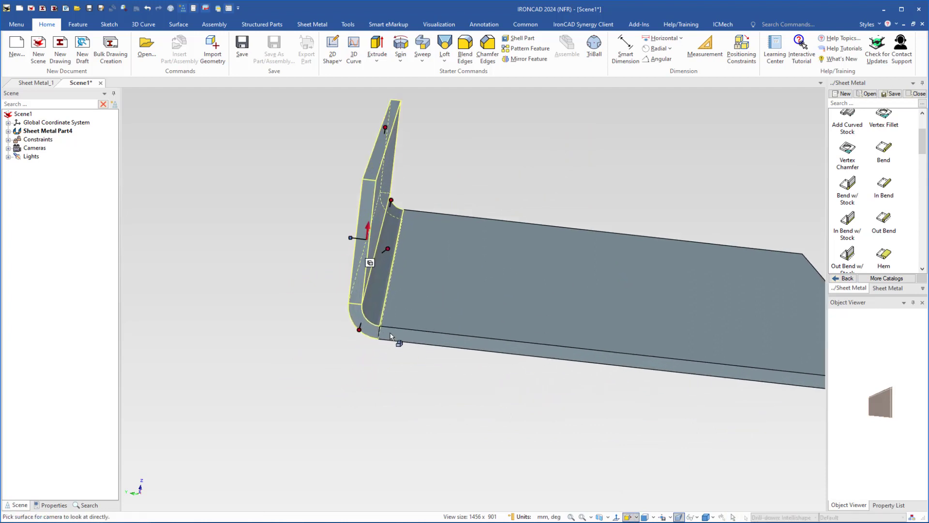
click(392, 335)
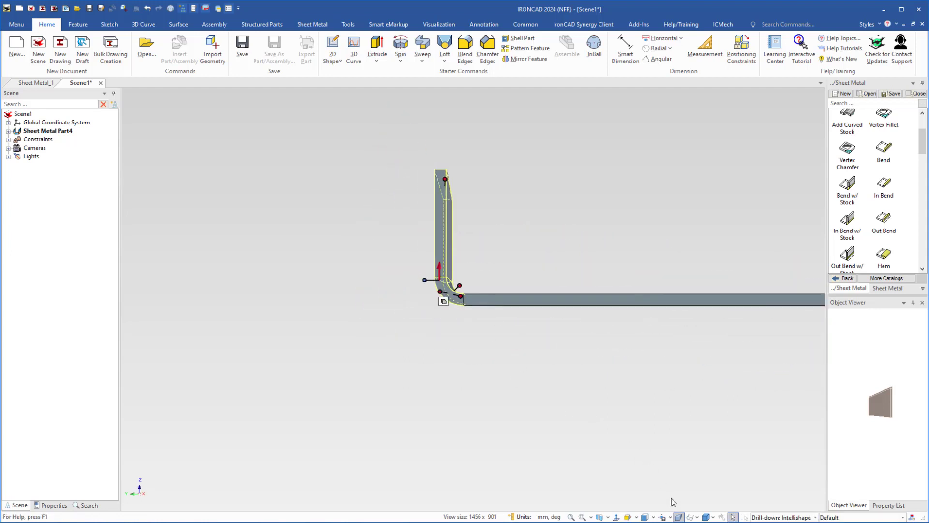
click(680, 517)
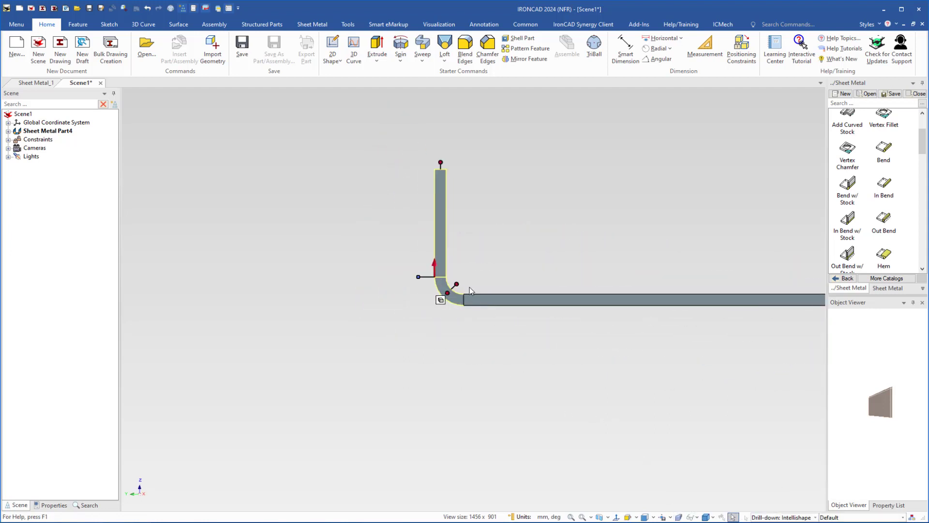
scroll(483, 284, up, 4)
click(494, 417)
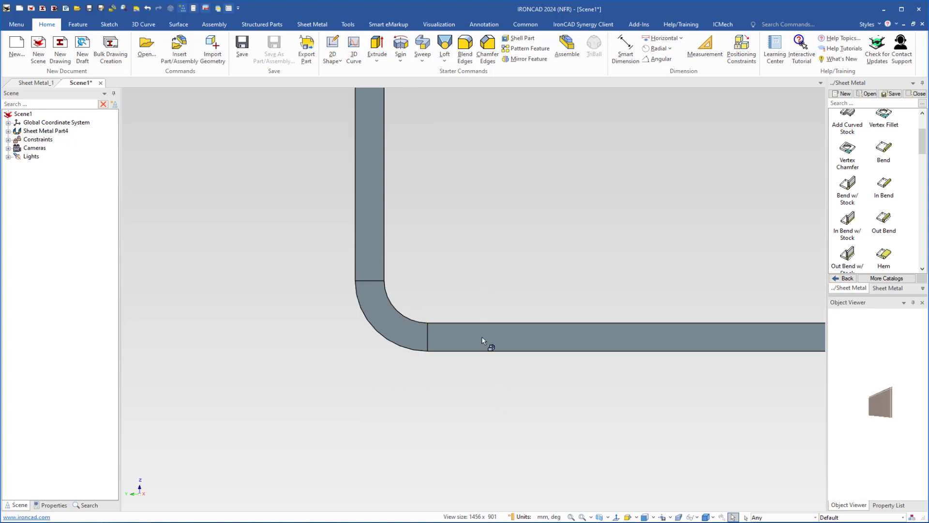
Step: Select the plate's stock shape to examine where it ends relative to the bend
click(482, 340)
click(481, 344)
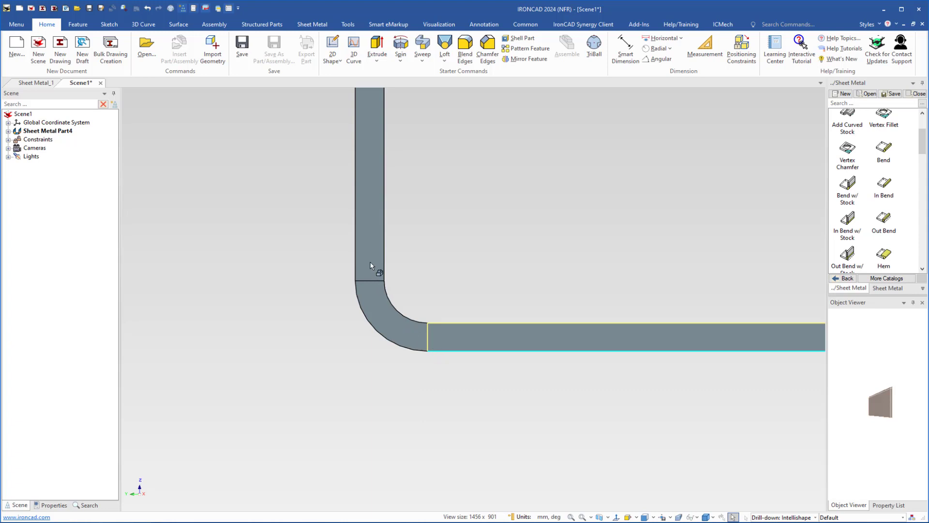
click(541, 372)
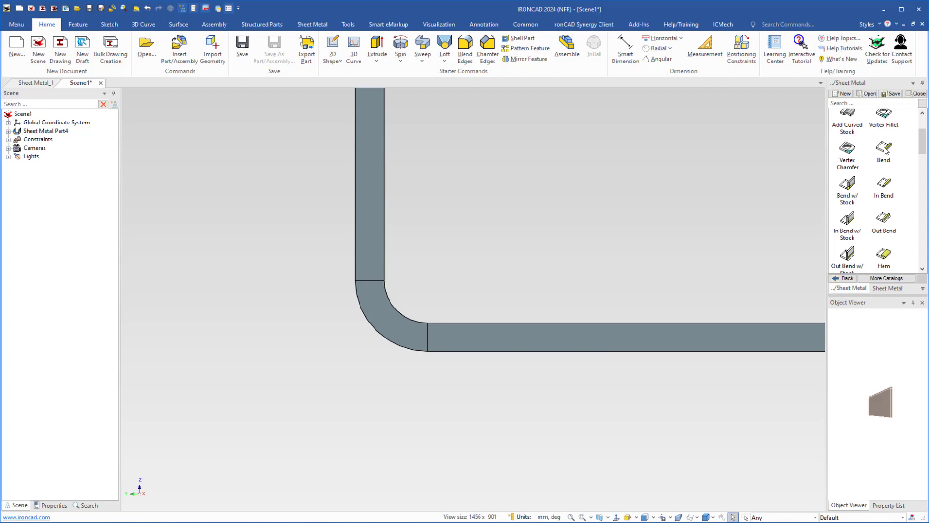
Step: Set the bend's alignment to Inside radius alignment and select the plate's stock shape to check the overlap
drag(883, 152, 459, 338)
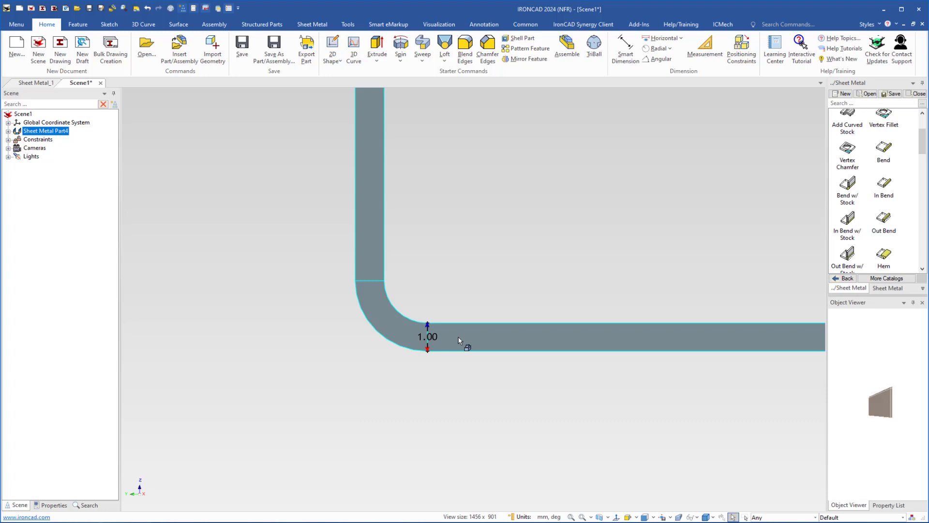
drag(458, 340, 439, 353)
right_click(353, 279)
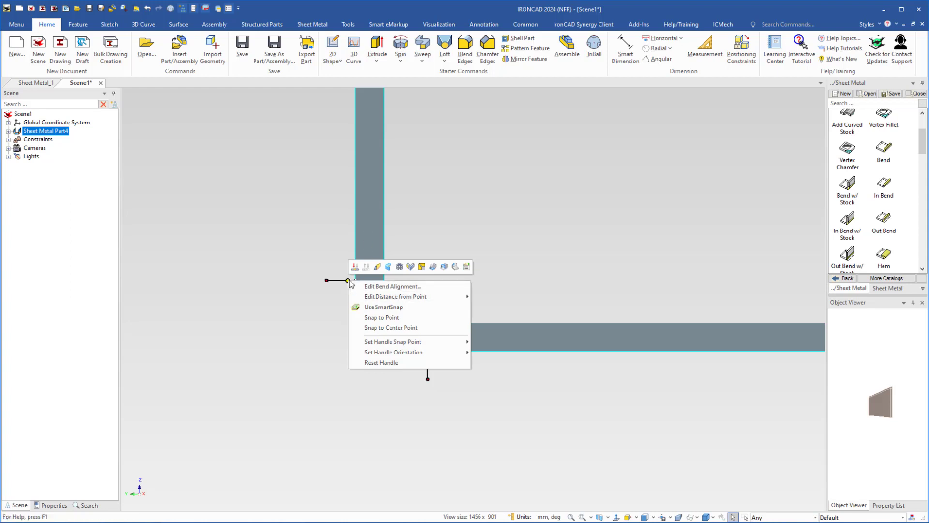
click(377, 287)
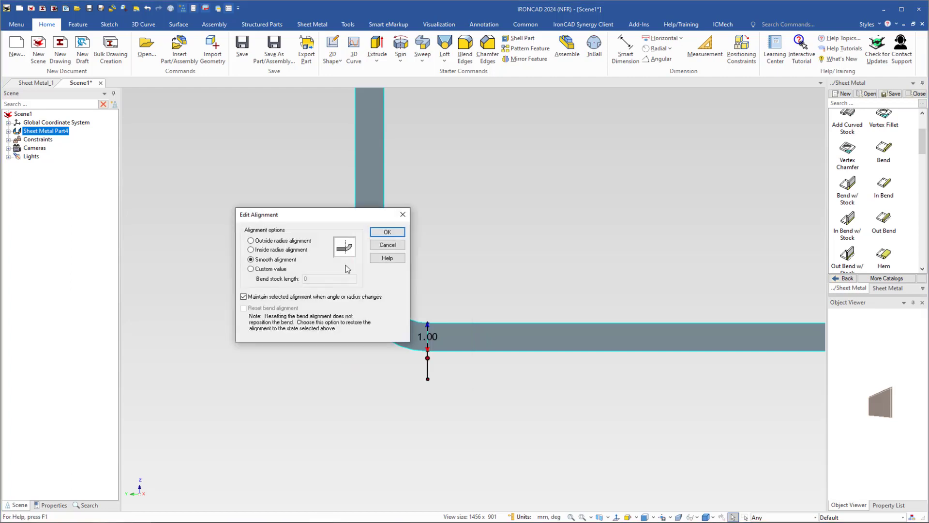
drag(313, 214, 258, 204)
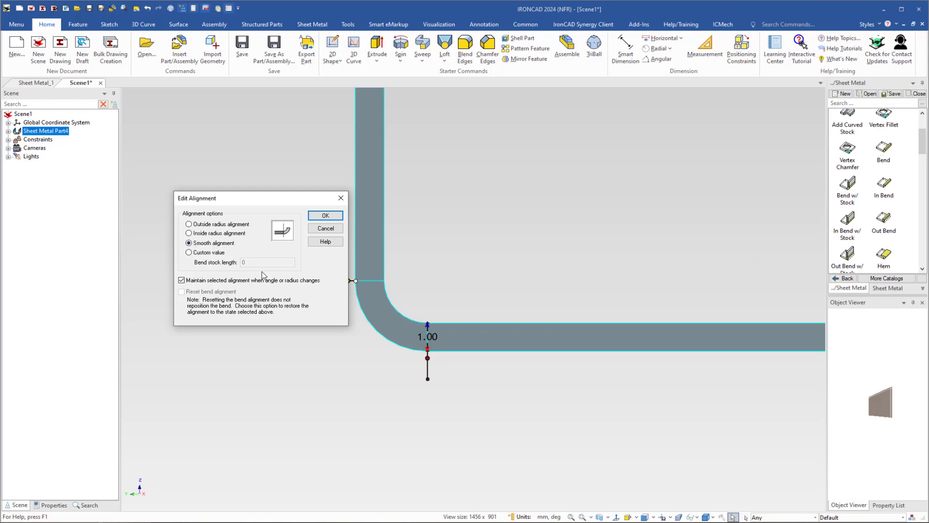
click(190, 234)
click(325, 216)
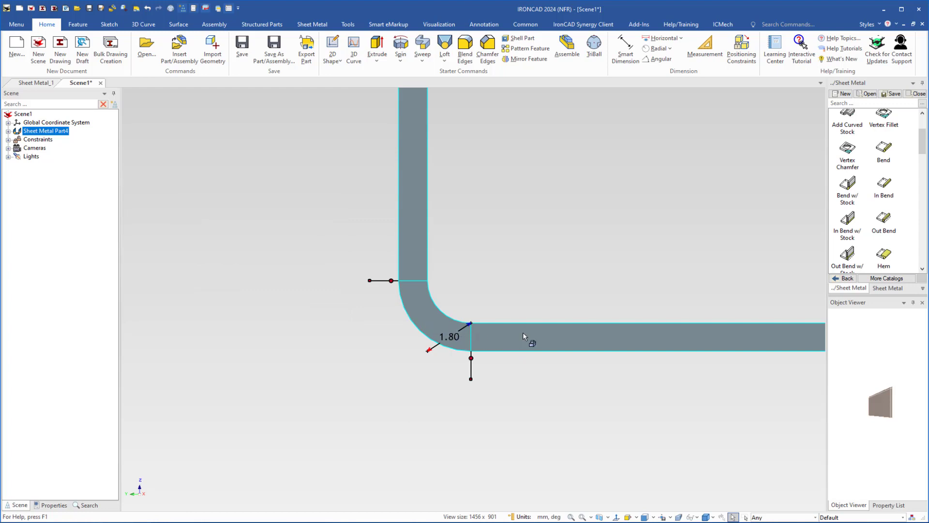
click(539, 337)
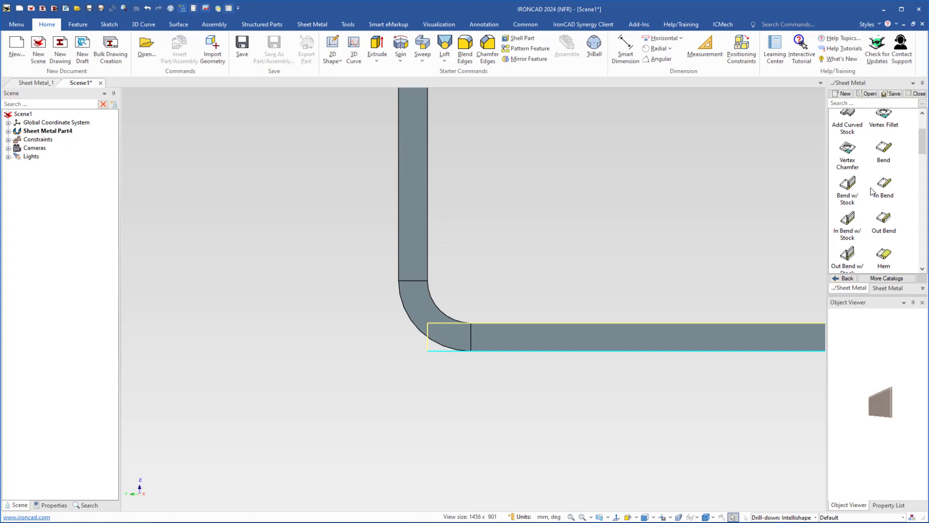
Step: Change the bend's alignment to Outside radius alignment and select the plate's stock shape to compare its edge
click(489, 333)
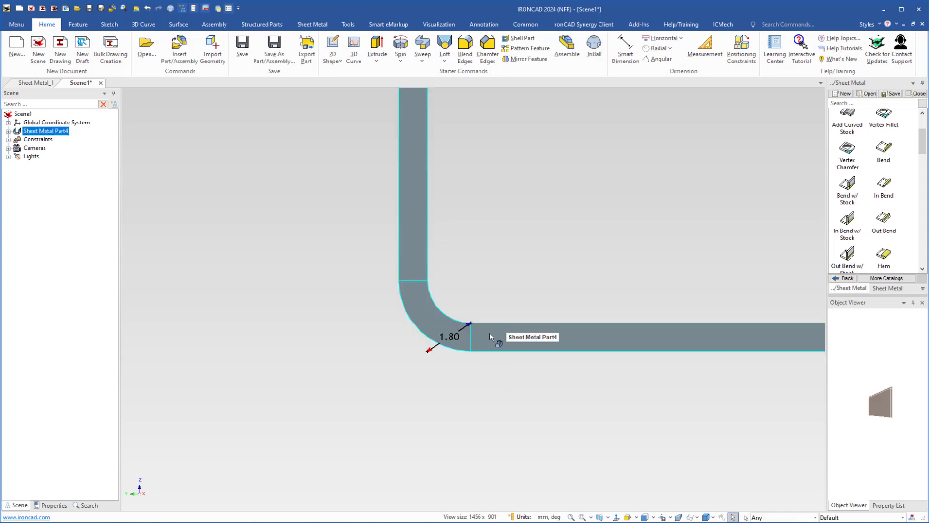
click(396, 280)
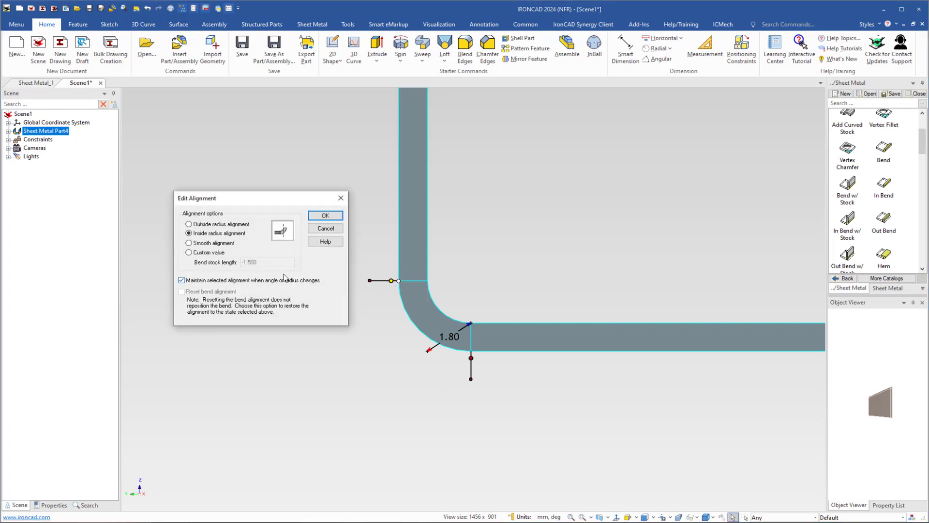
click(189, 224)
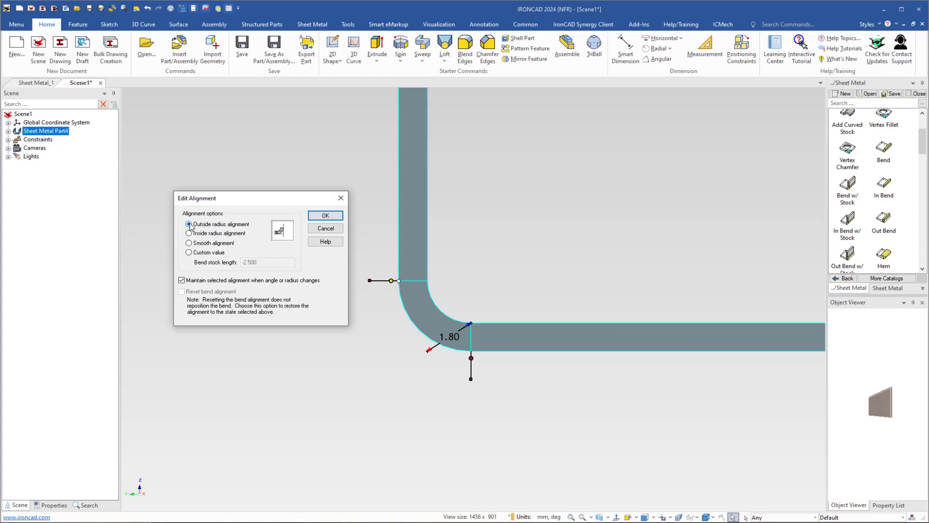
click(326, 215)
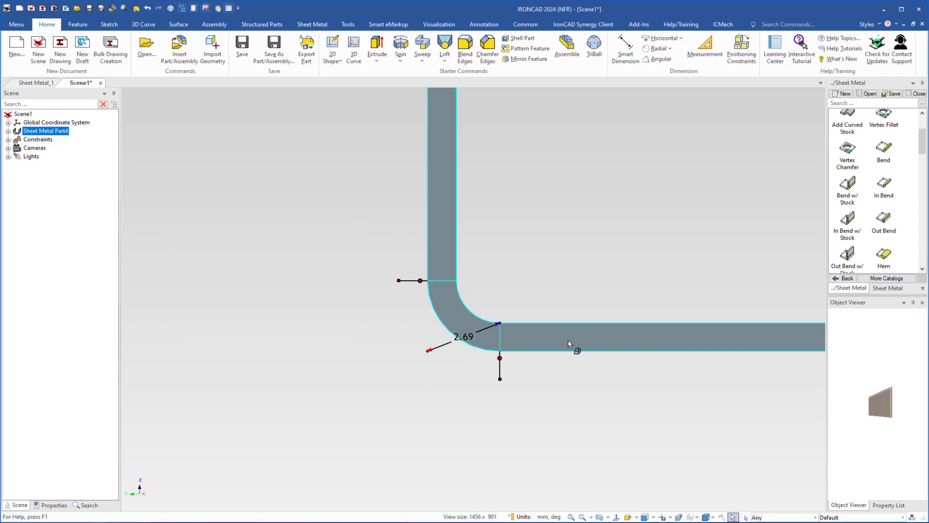
click(569, 341)
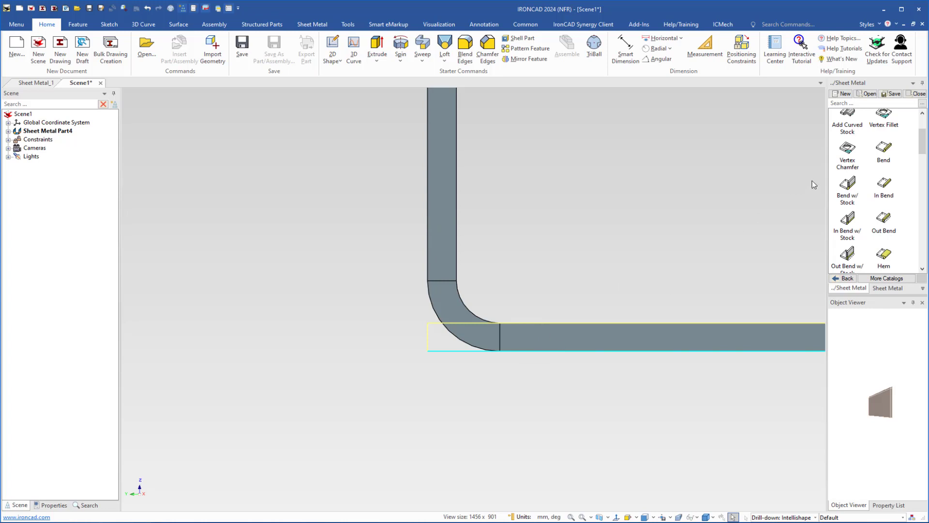
Step: Change the bend's alignment to Smooth alignment
drag(892, 148, 549, 339)
click(514, 305)
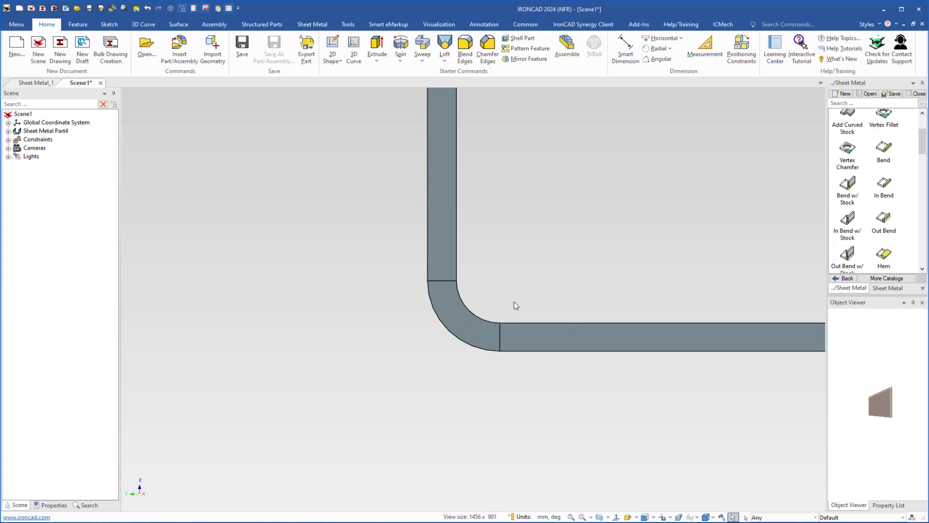
click(501, 340)
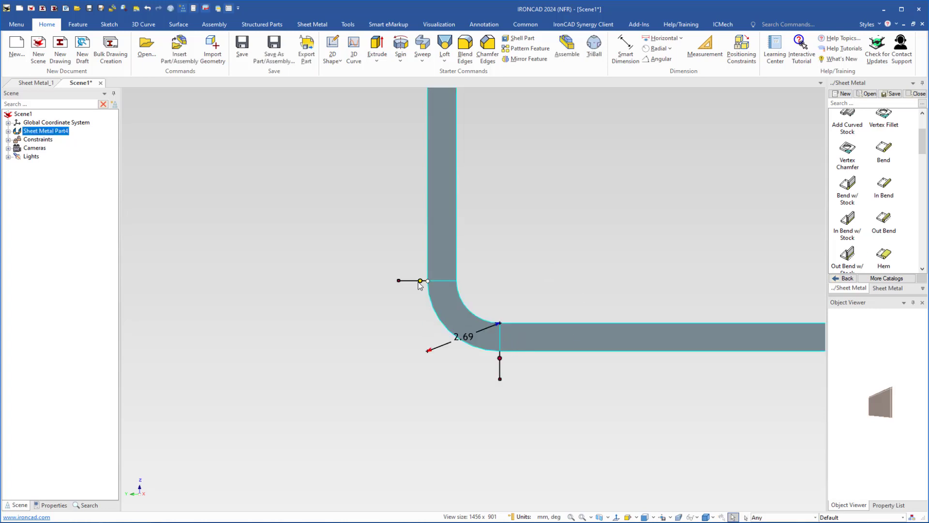
click(419, 281)
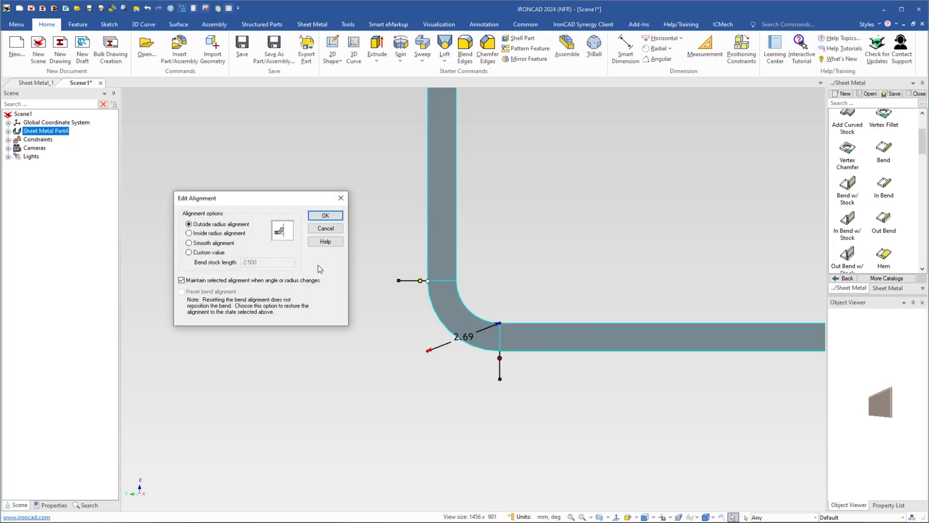
click(189, 243)
click(325, 215)
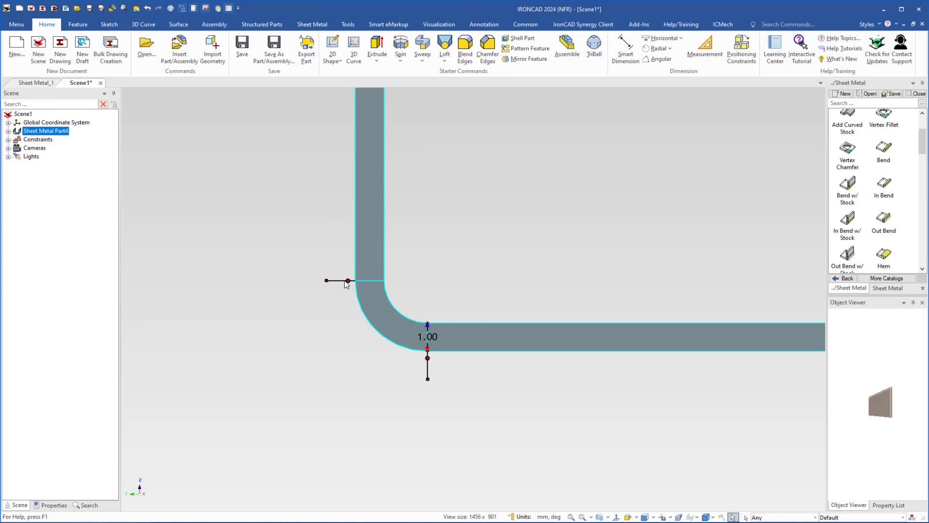
Step: Pull the bend about 5.8 mm beyond the plate's edge with its alignment handle, and pull it back until its outer face meets the edge
drag(352, 279, 177, 273)
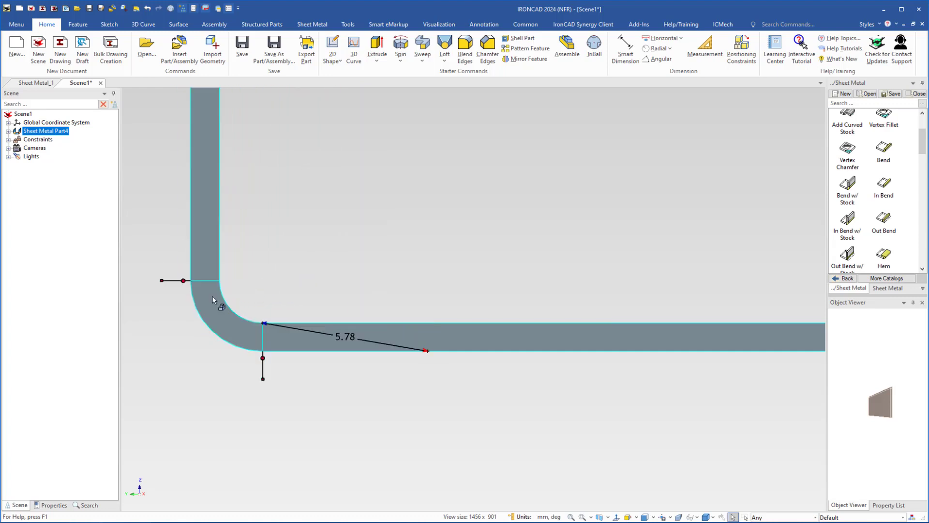
click(543, 345)
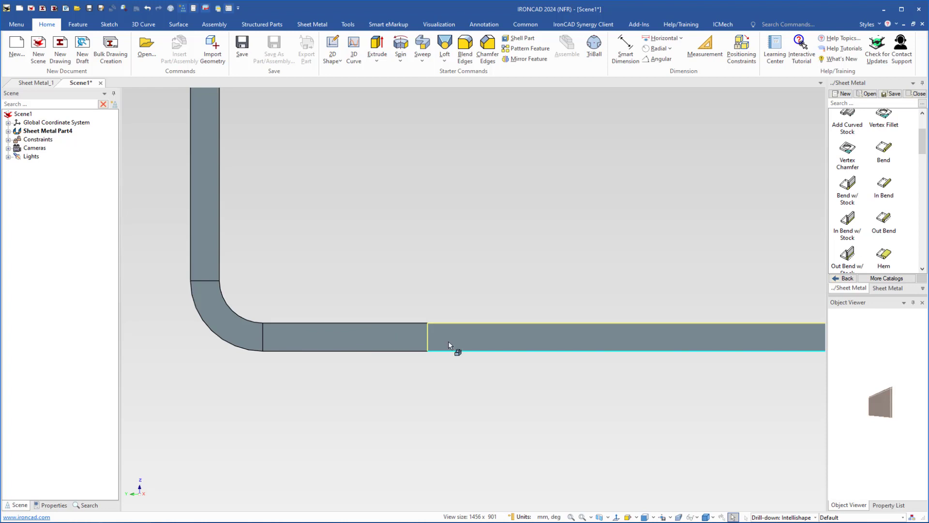
click(421, 350)
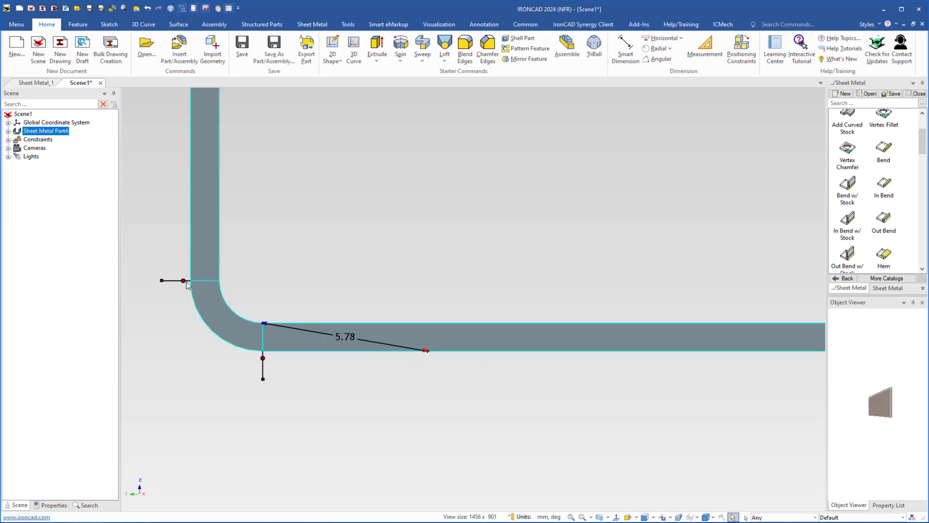
drag(183, 281, 551, 335)
click(551, 335)
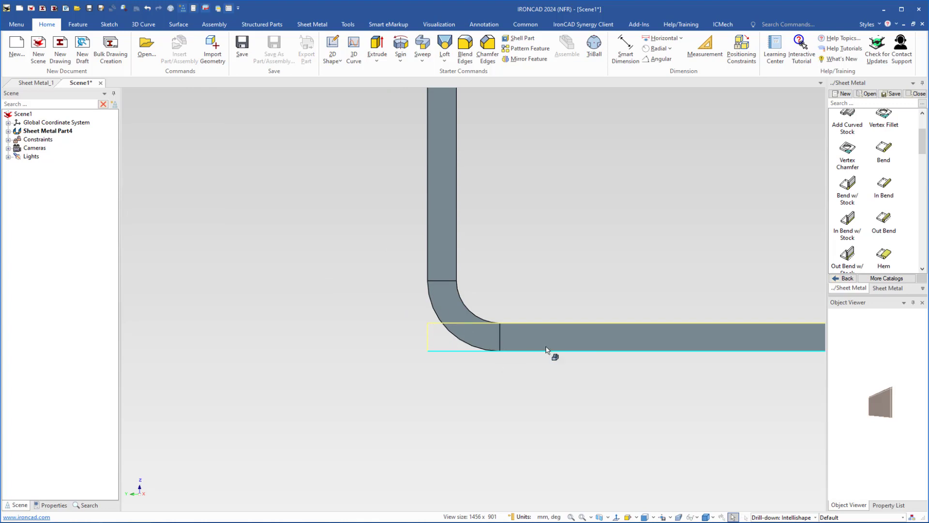
Step: Restore the manually moved bend to Smooth alignment
click(518, 341)
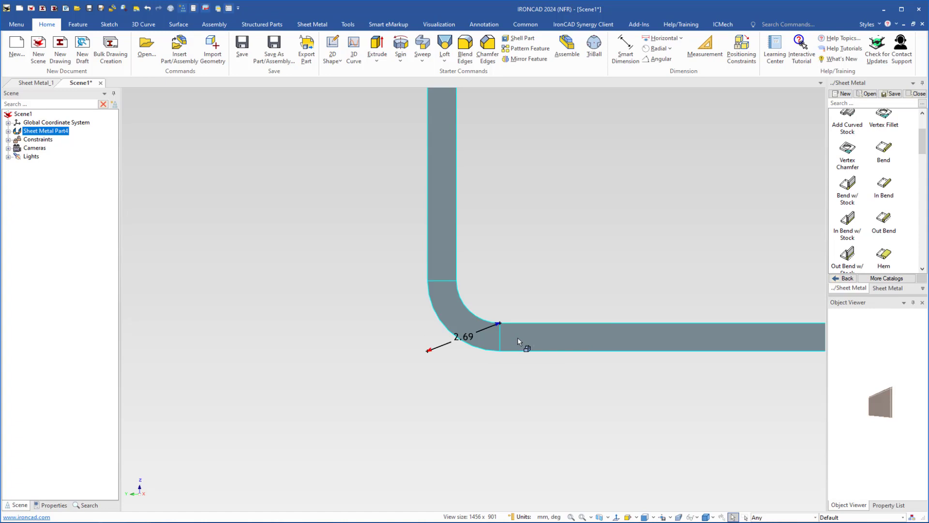
mouse_move(450, 287)
click(424, 280)
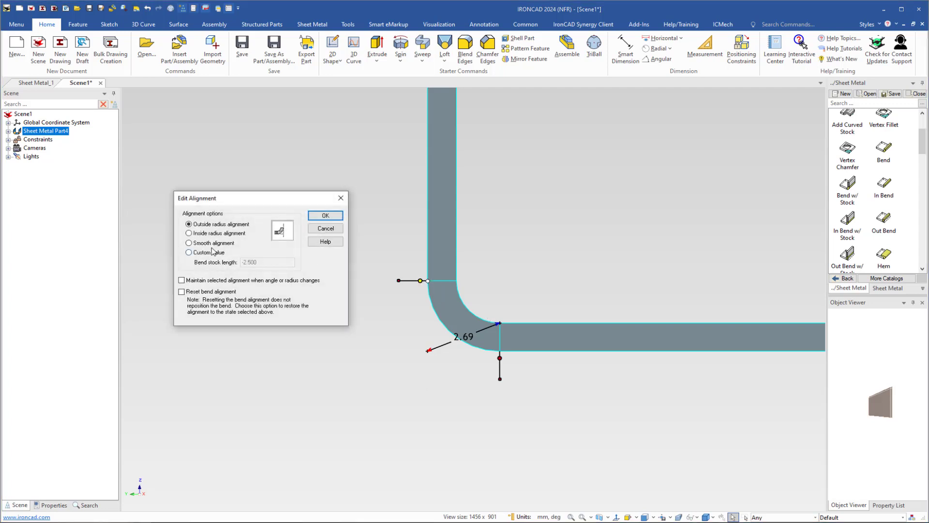
click(320, 216)
click(499, 269)
scroll(481, 328, down, 4)
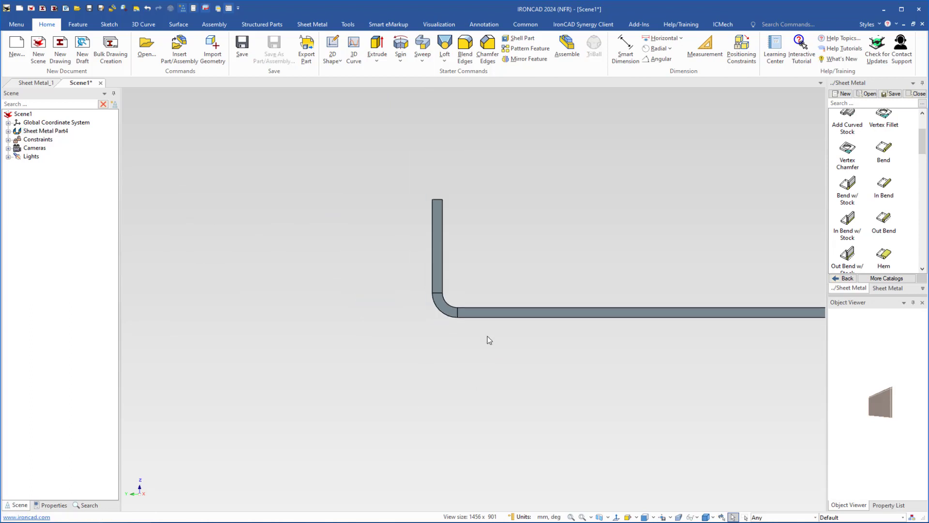
Step: Delete the bend and add a Bend w/ Stock from the Sheet Metal catalog to the same upper long rear edge of the plate
middle_drag(487, 339, 434, 318)
click(432, 312)
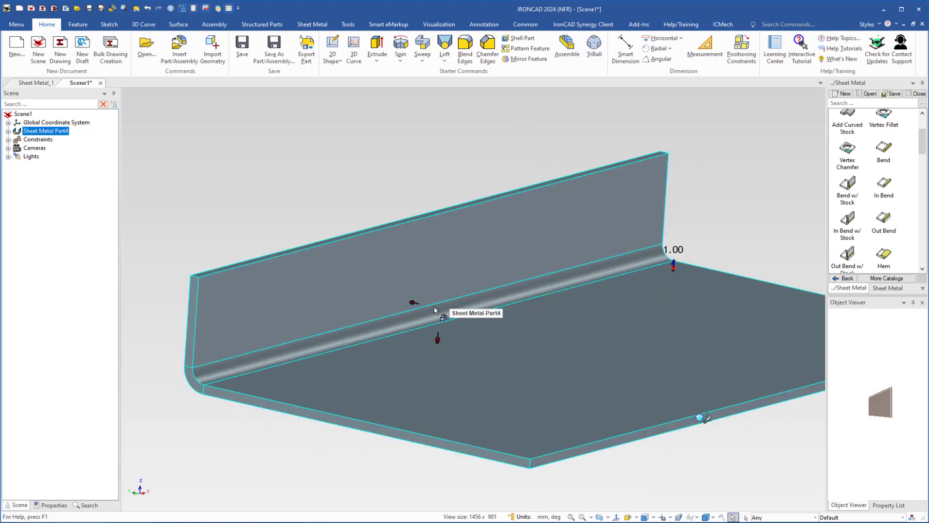
click(435, 308)
key(Delete)
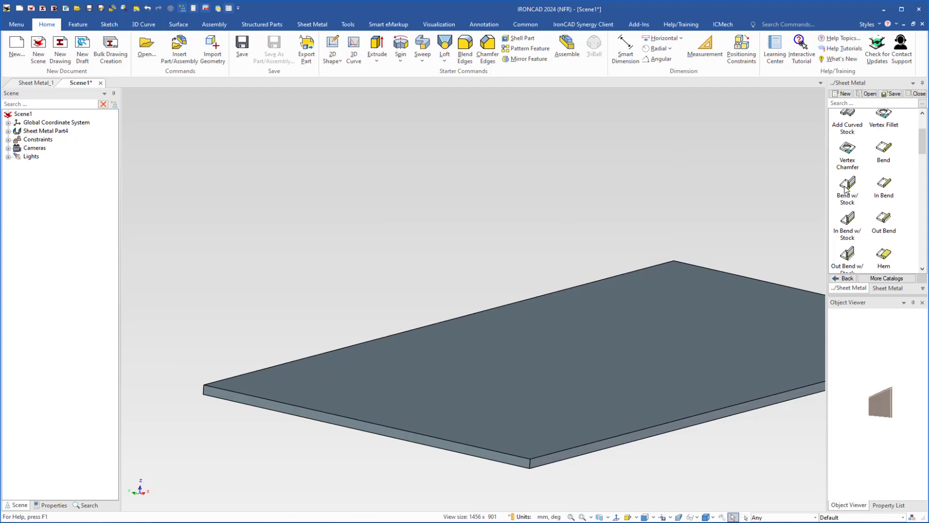
drag(848, 186, 486, 323)
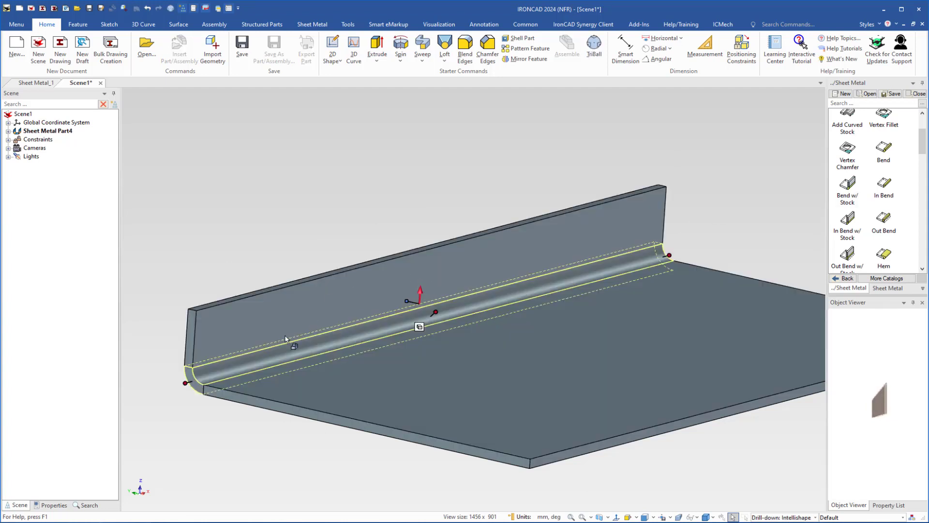
click(327, 297)
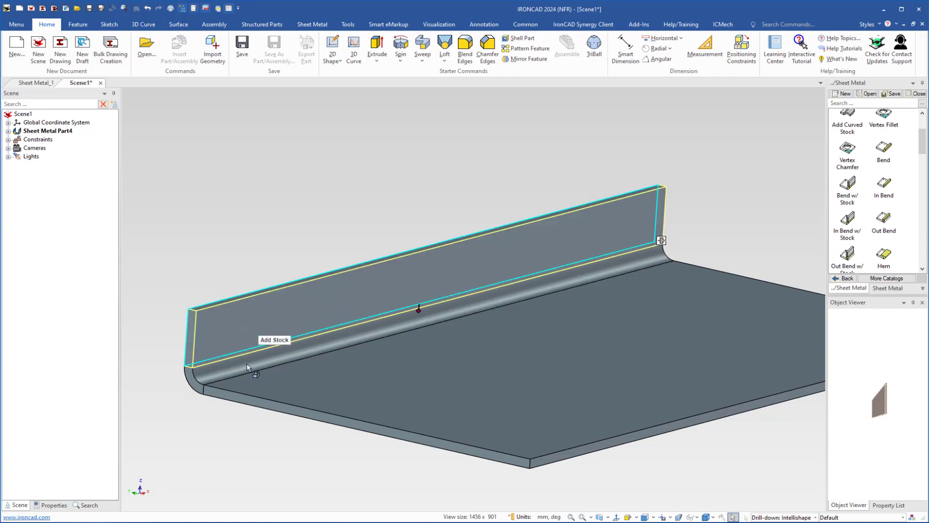
right_click(421, 269)
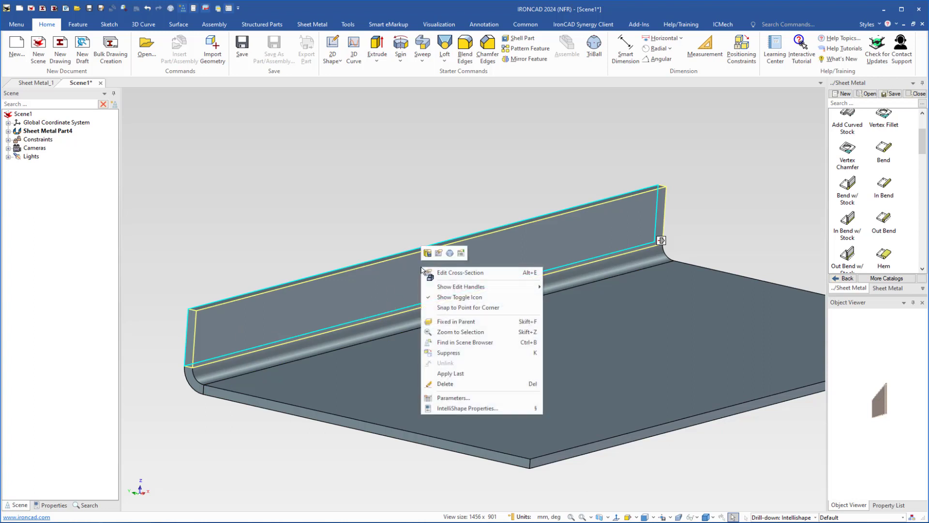
click(454, 273)
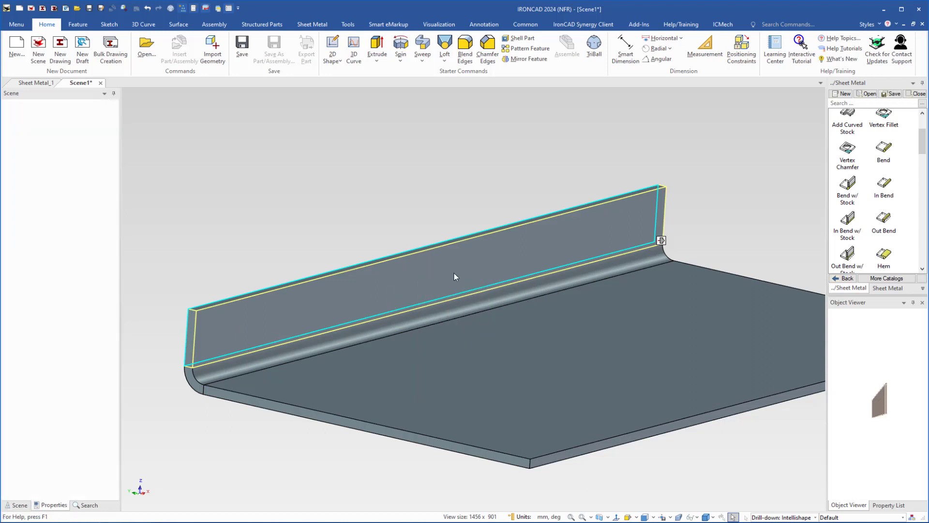
middle_drag(341, 335, 304, 319)
shift+middle_drag(303, 319, 394, 319)
scroll(426, 292, down, 5)
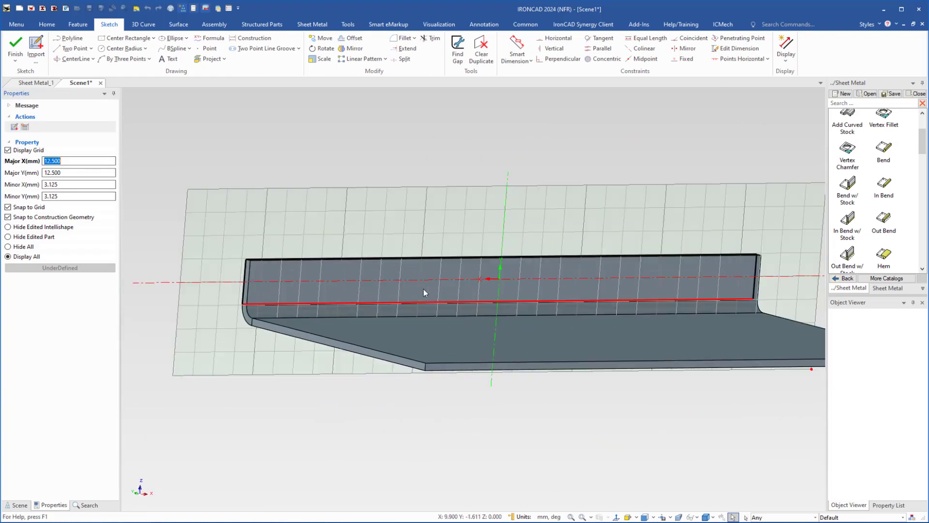
middle_drag(429, 295, 431, 318)
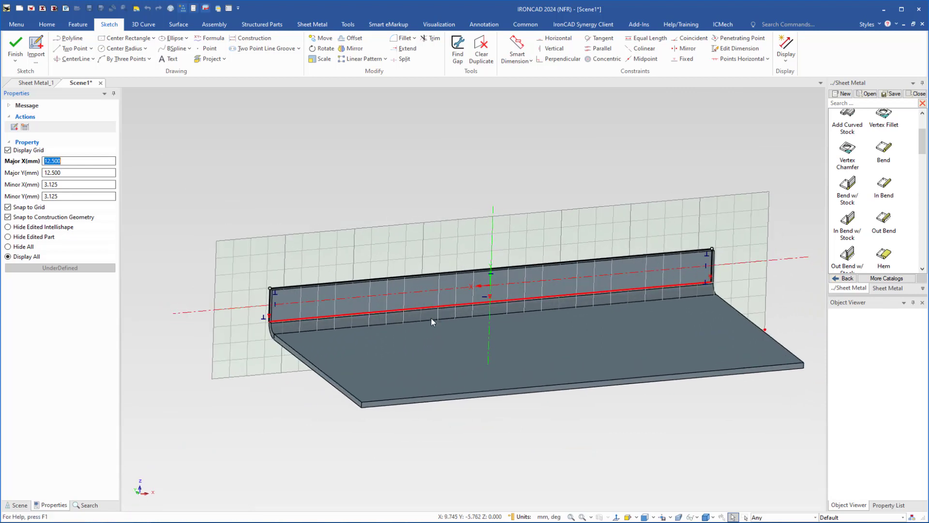
scroll(398, 286, up, 3)
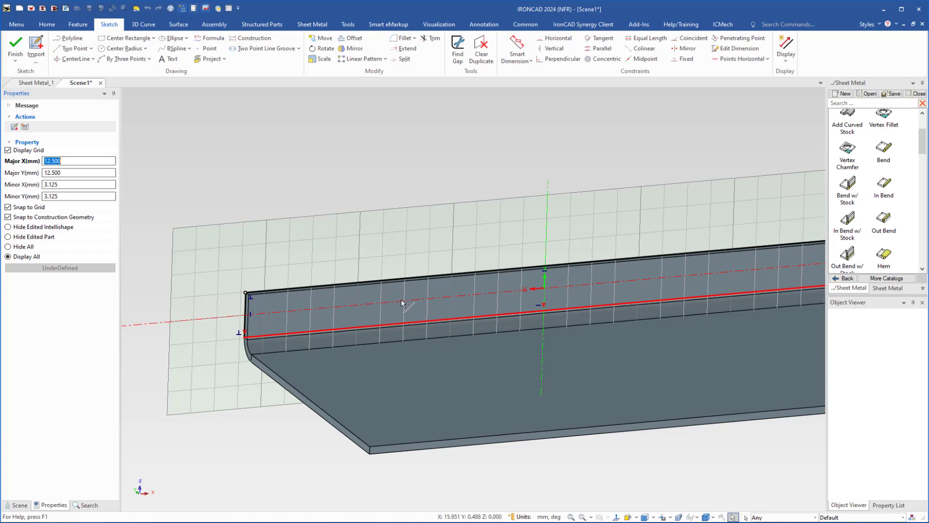
right_click(384, 306)
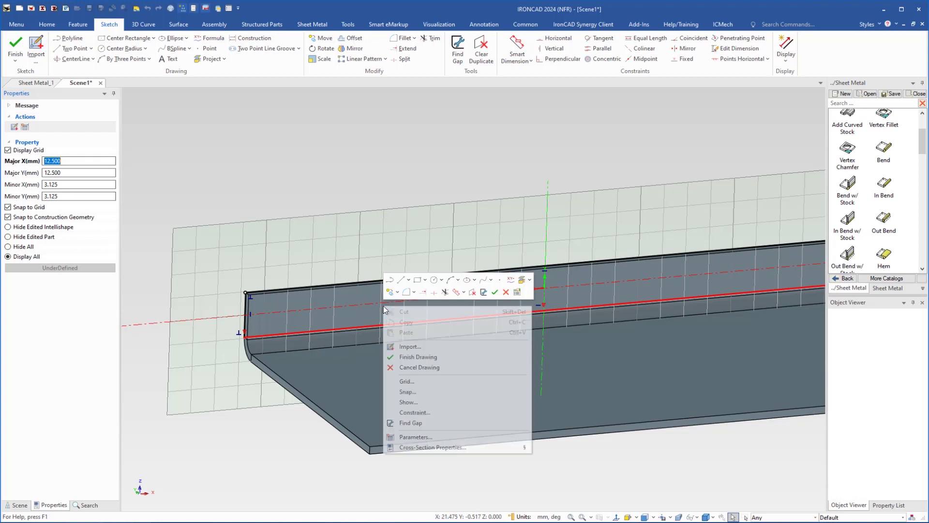
click(410, 367)
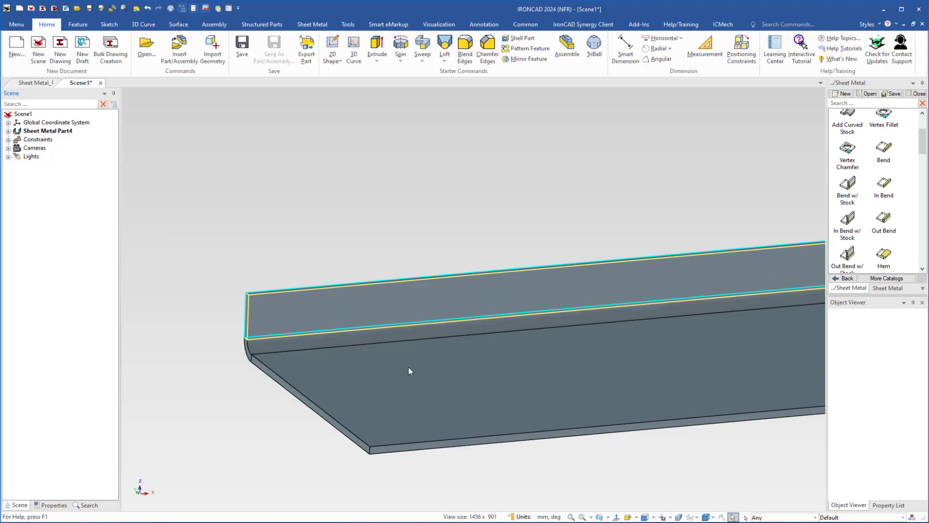
Step: Switch the camera Look At during editing option on and off in the general options, and discard the changes
click(229, 8)
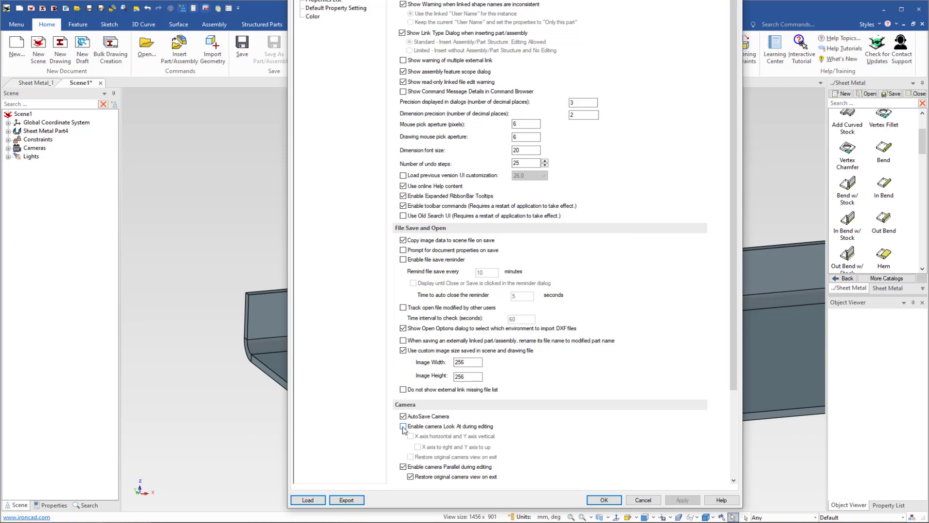
click(403, 427)
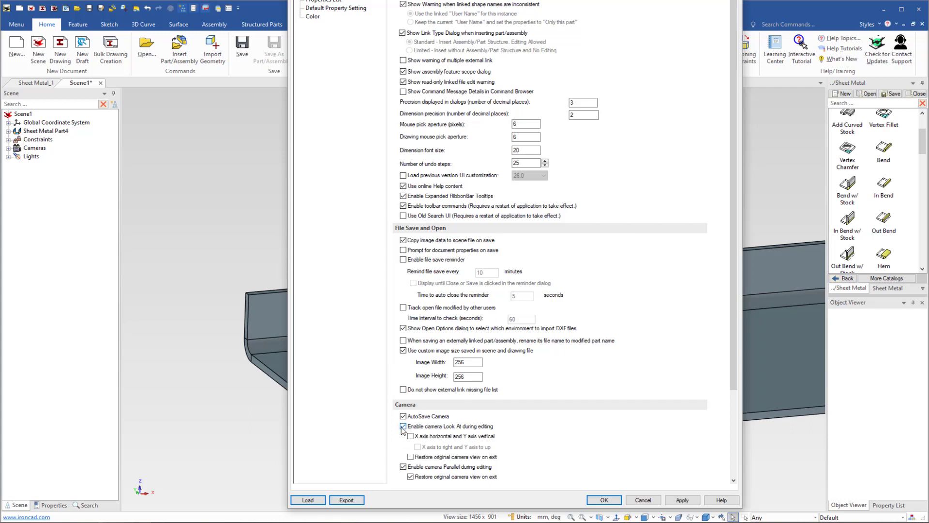
click(403, 428)
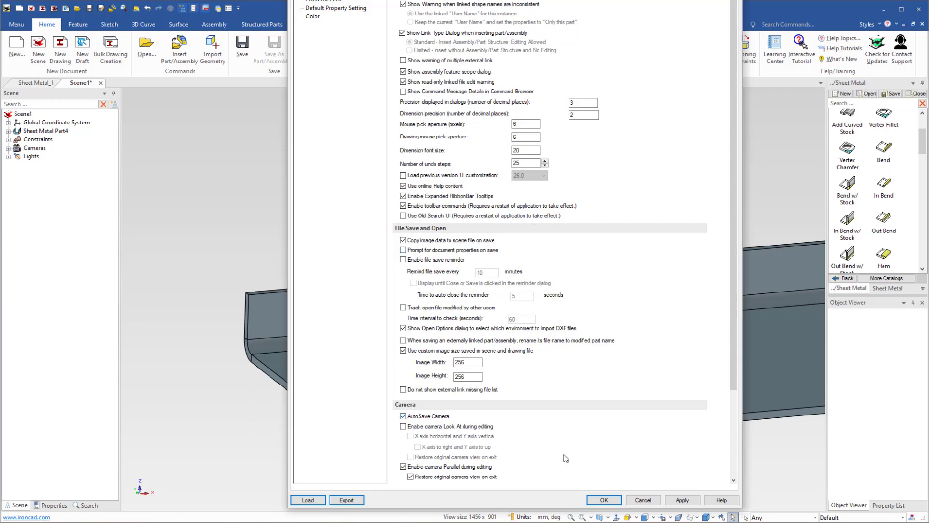
click(641, 500)
Step: Edit the cross-section of the upright added stock and move both upper corners inward about 6 mm to slant its ends
click(419, 304)
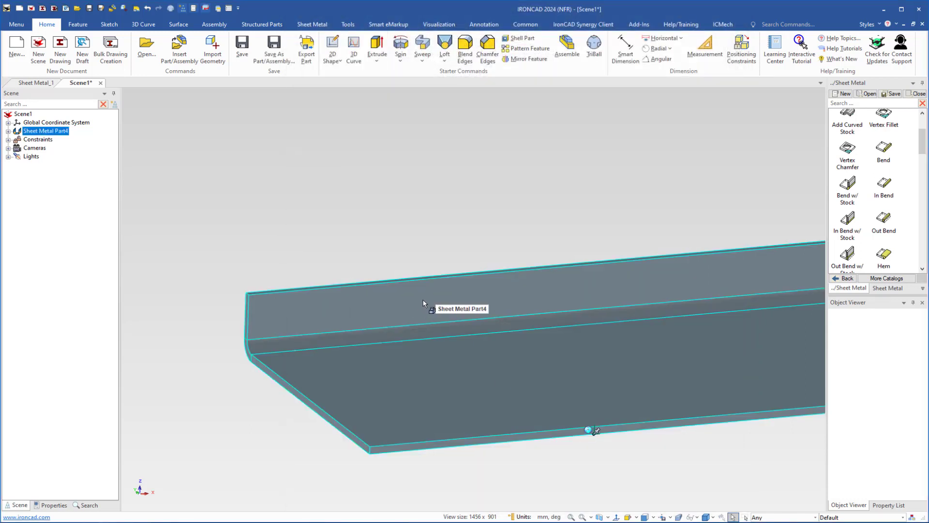
right_click(424, 301)
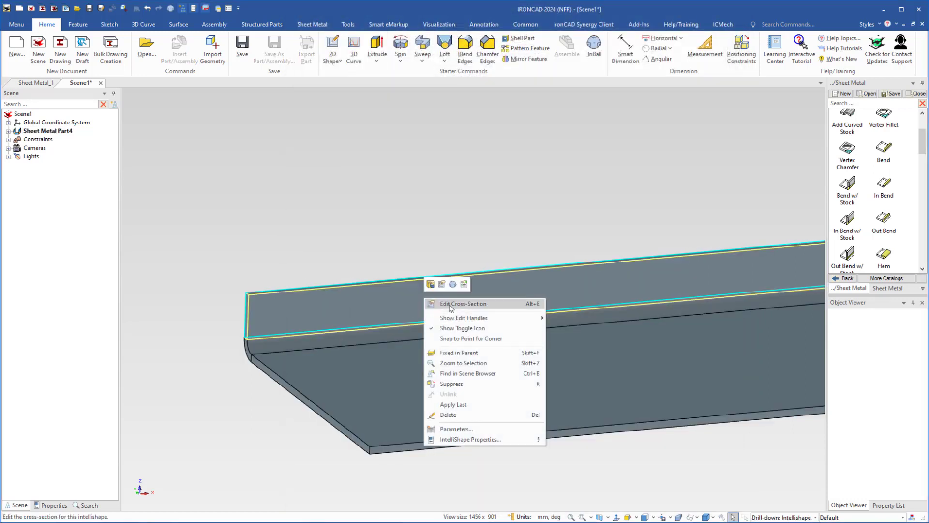
click(450, 305)
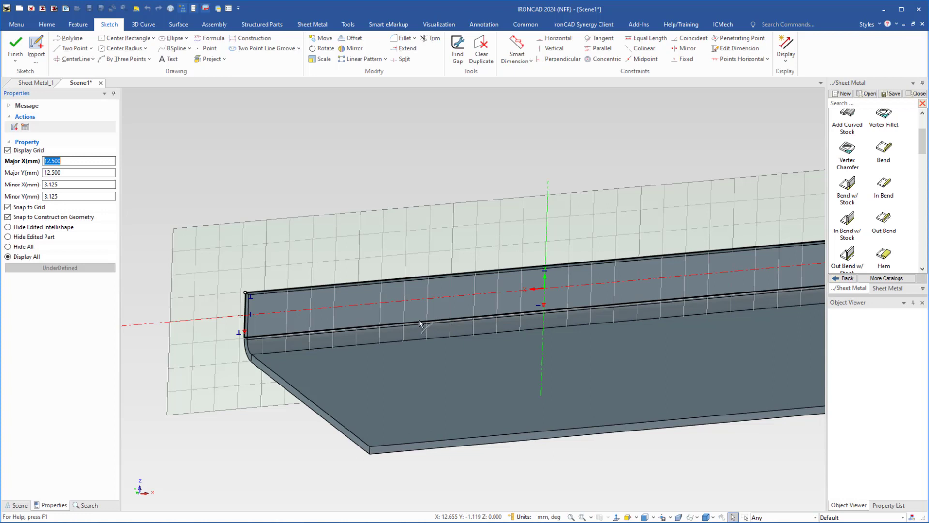
scroll(419, 323, down, 2)
middle_drag(373, 343, 344, 343)
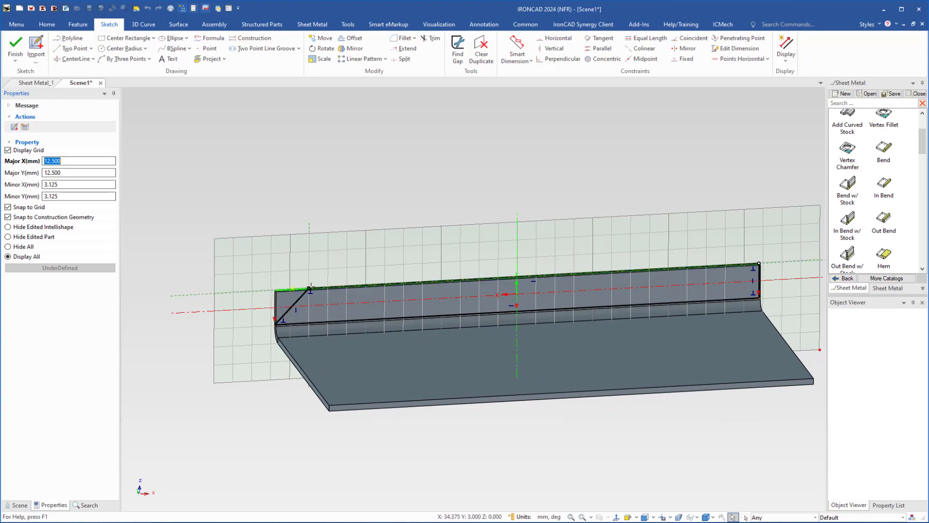
click(314, 288)
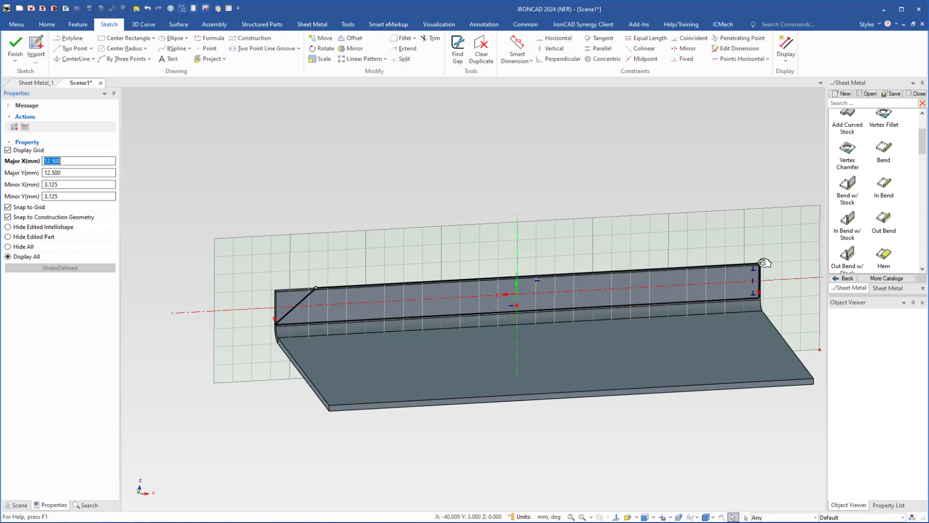
click(720, 265)
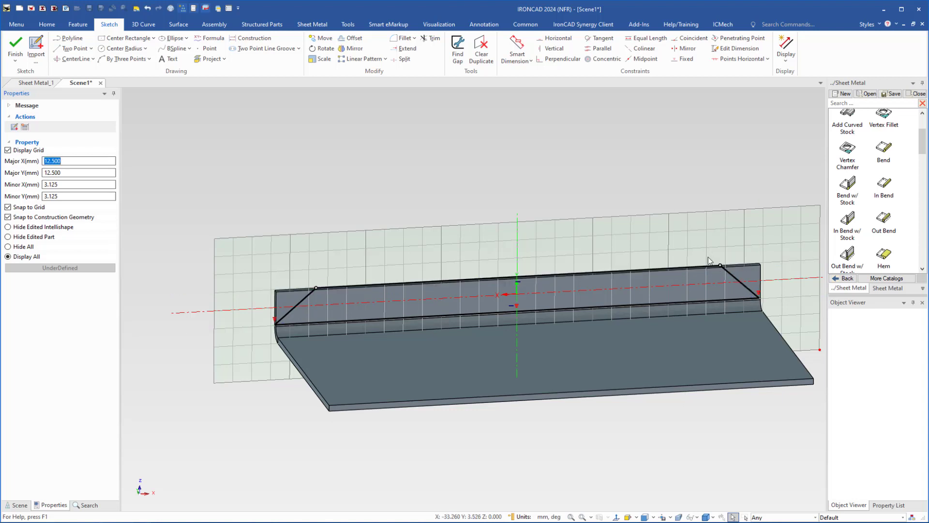
Step: Draw a small circle centred on the origin of the stock's cross-section, and finish the drawing
right_click(492, 289)
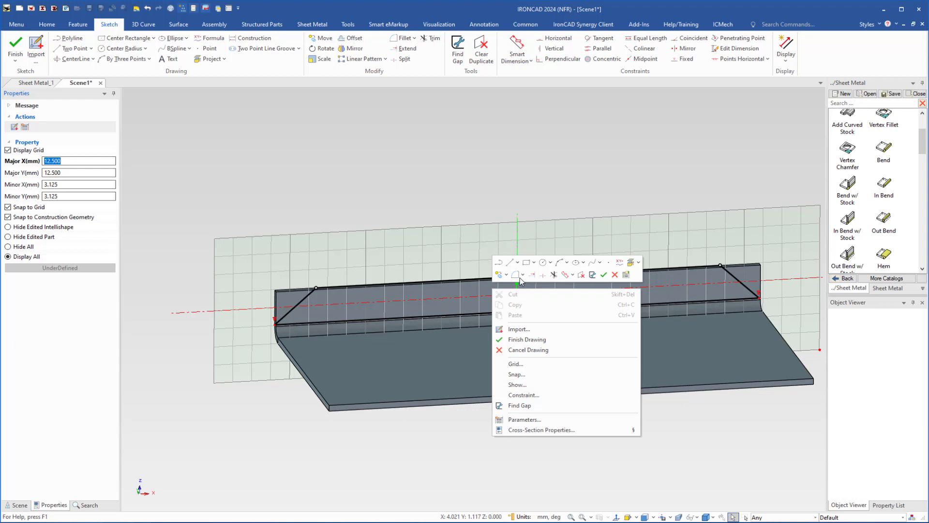
click(543, 262)
scroll(517, 292, up, 2)
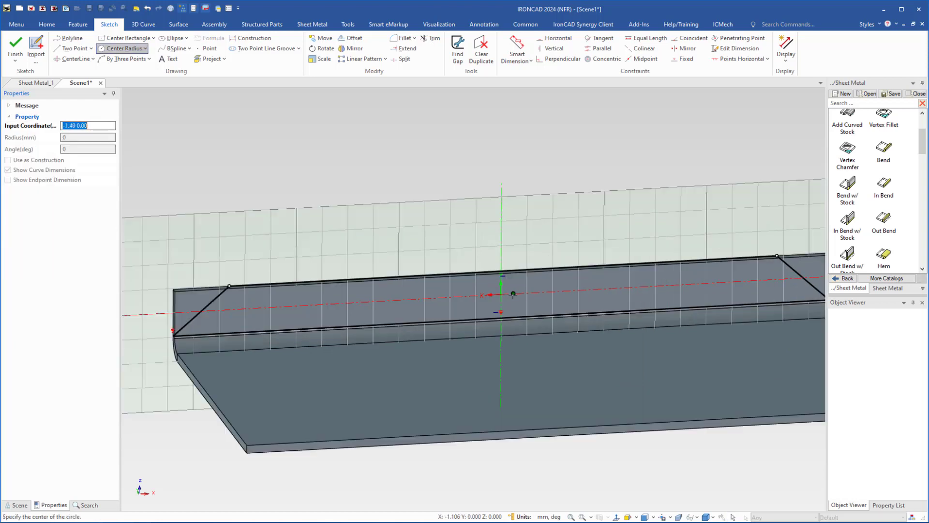
click(501, 295)
key(Escape)
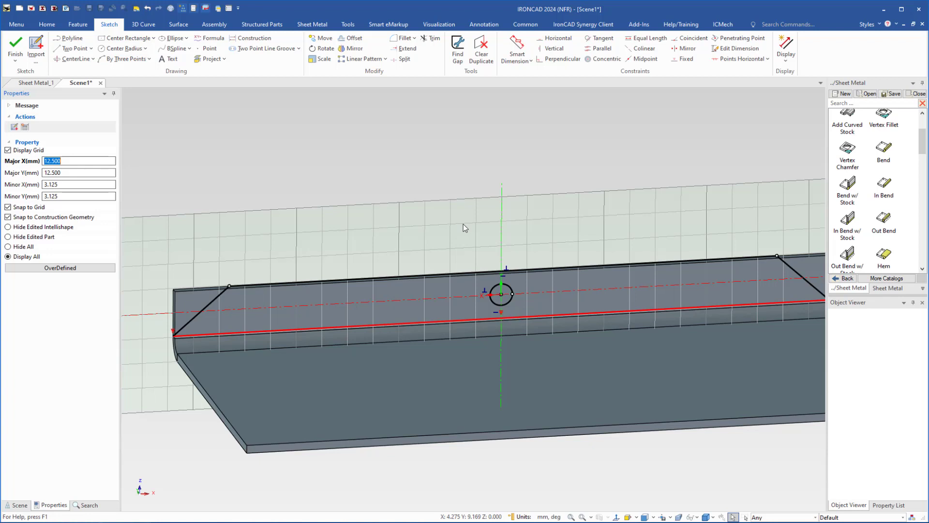
right_click(463, 225)
click(490, 275)
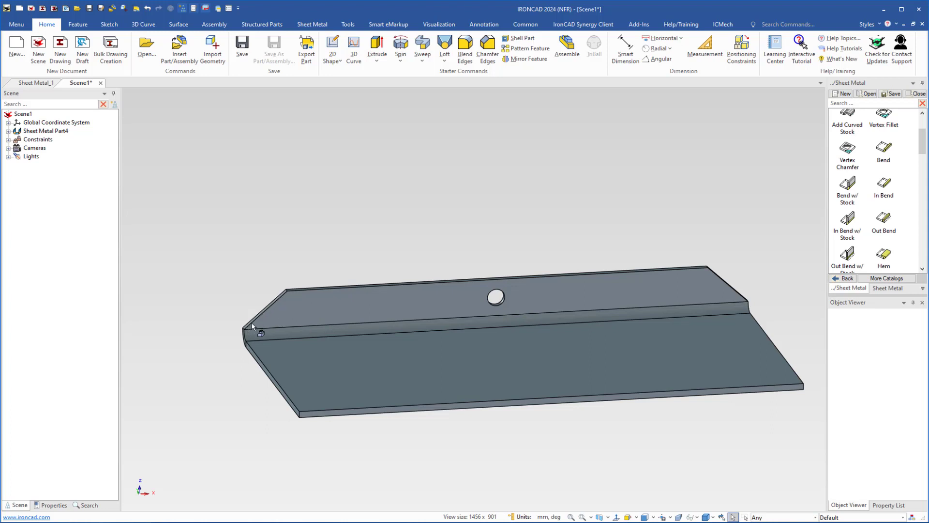
Step: Delete the added stock and the bend from the plate's long rear edge
mouse_move(469, 353)
middle_down()
mouse_move(467, 364)
mouse_move(411, 341)
mouse_move(458, 353)
middle_up()
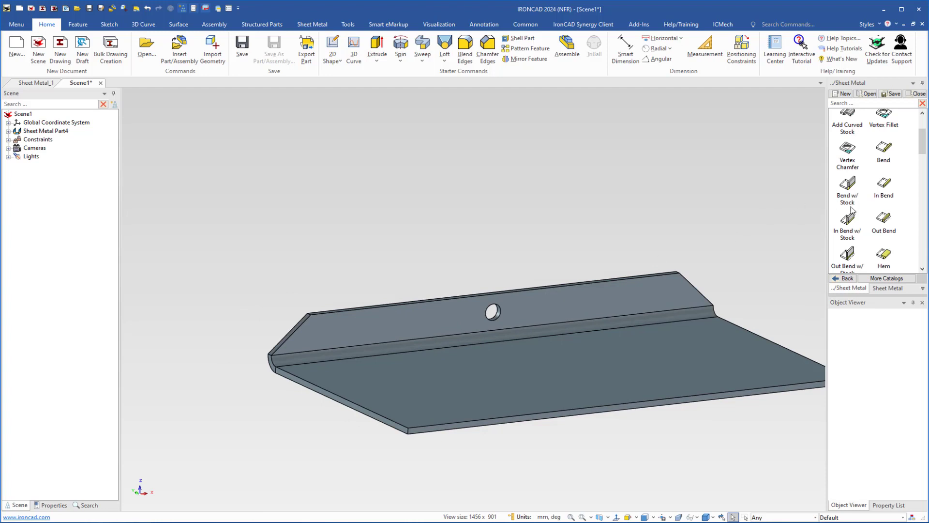
middle_drag(435, 400, 465, 325)
scroll(496, 326, up, 2)
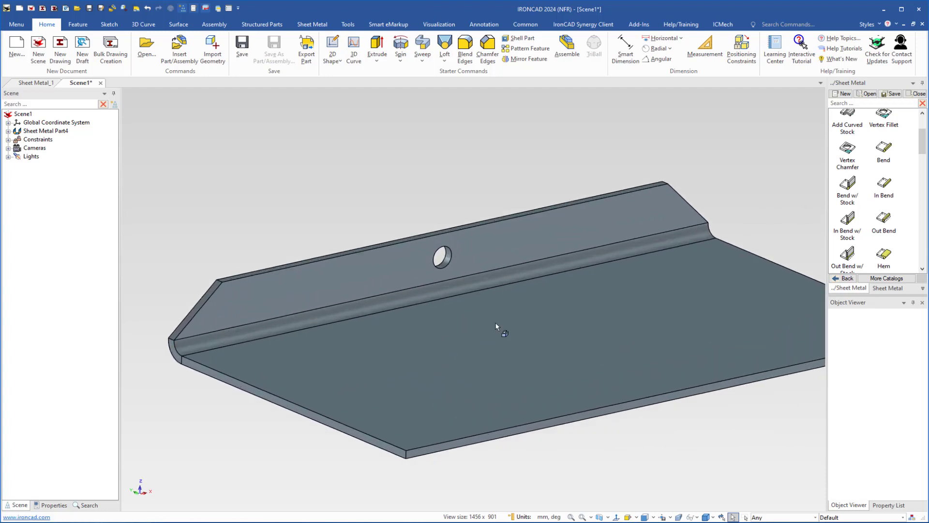
click(398, 293)
click(357, 282)
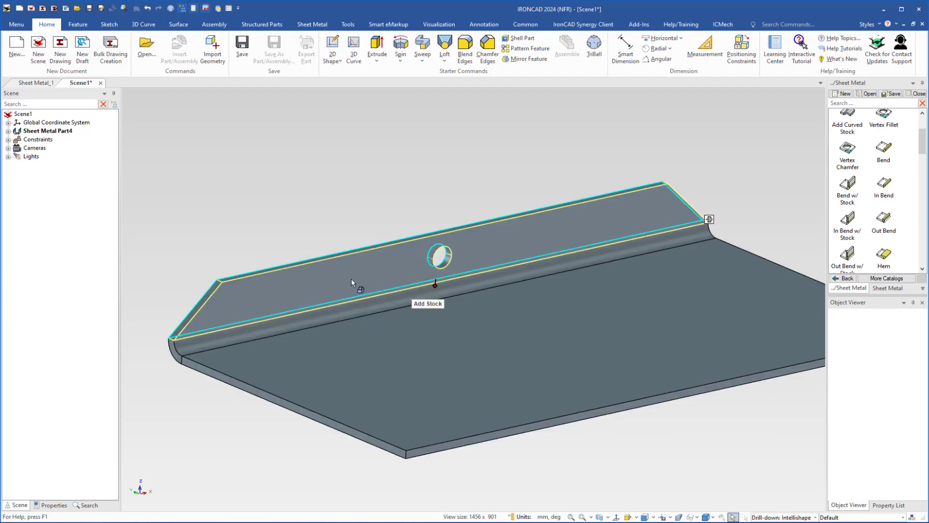
key(Delete)
click(430, 283)
click(431, 282)
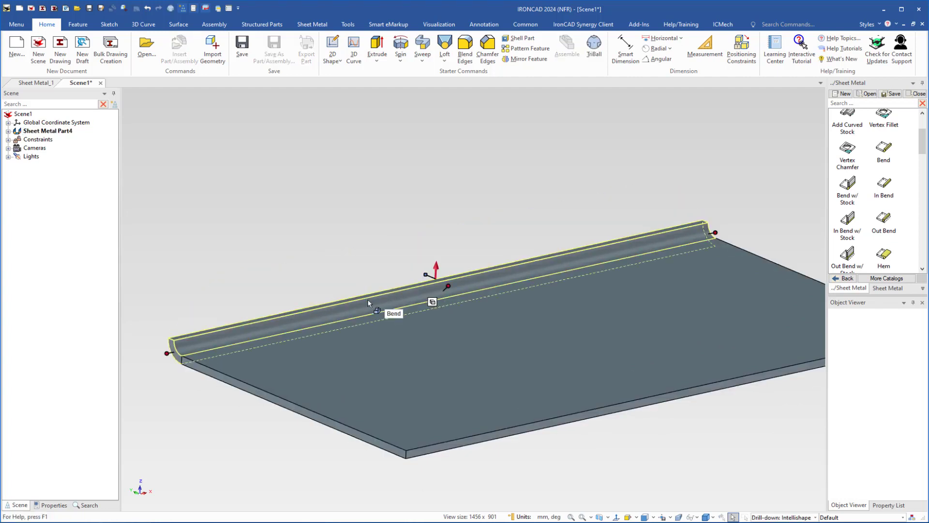
key(Delete)
middle_drag(451, 336, 469, 347)
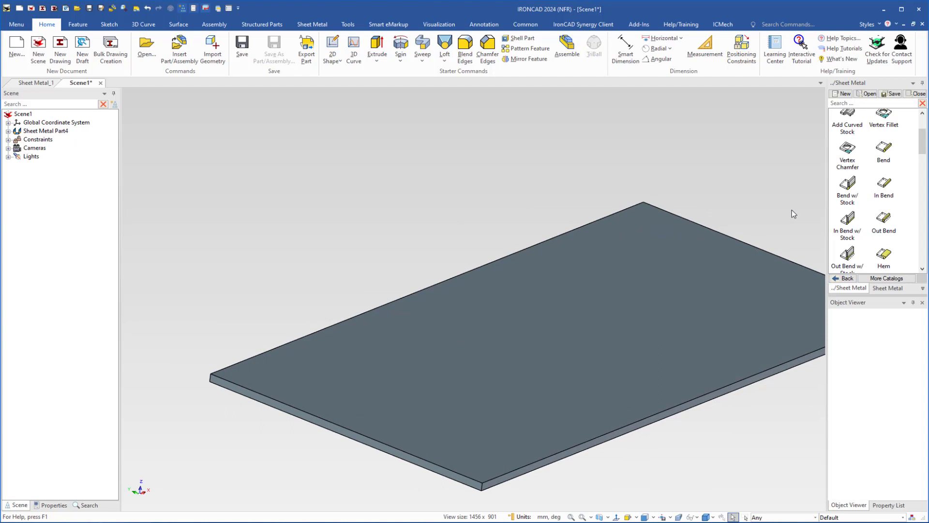
Step: Add a Bend from the Sheet Metal catalog to the plate's upper long rear edge, and extend its stock upward to about 15 mm above the plate
drag(886, 146, 482, 288)
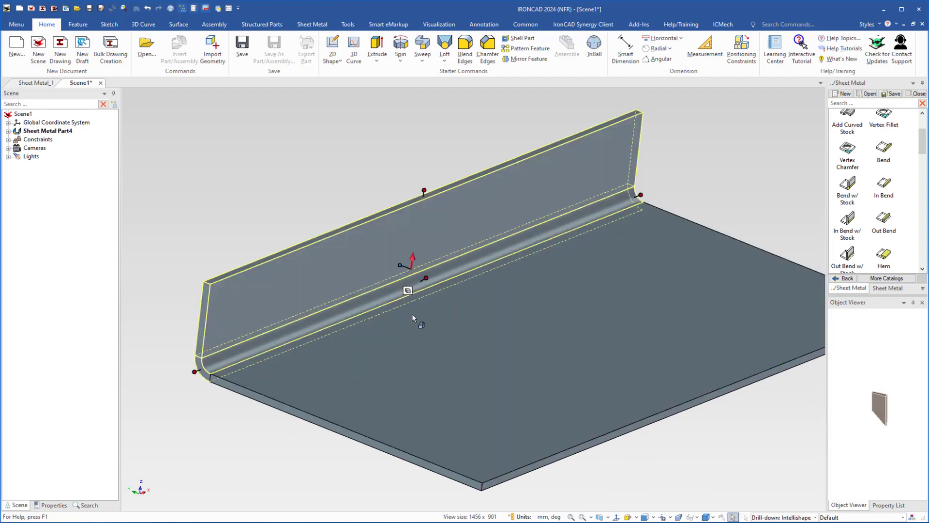
middle_drag(413, 318, 429, 242)
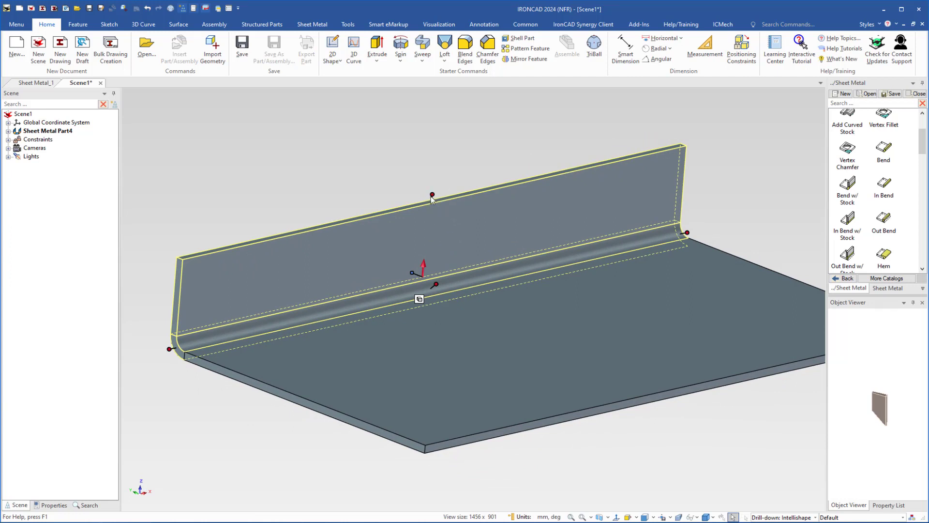
drag(434, 194, 435, 161)
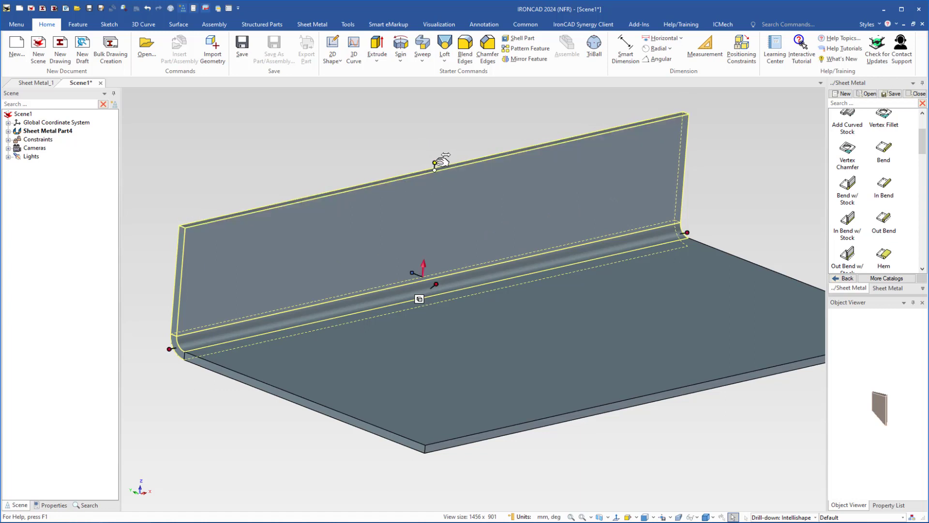
Step: Set the distance of the bend stock's upper edge to 15 mm from a point on the plate's top face
right_click(436, 163)
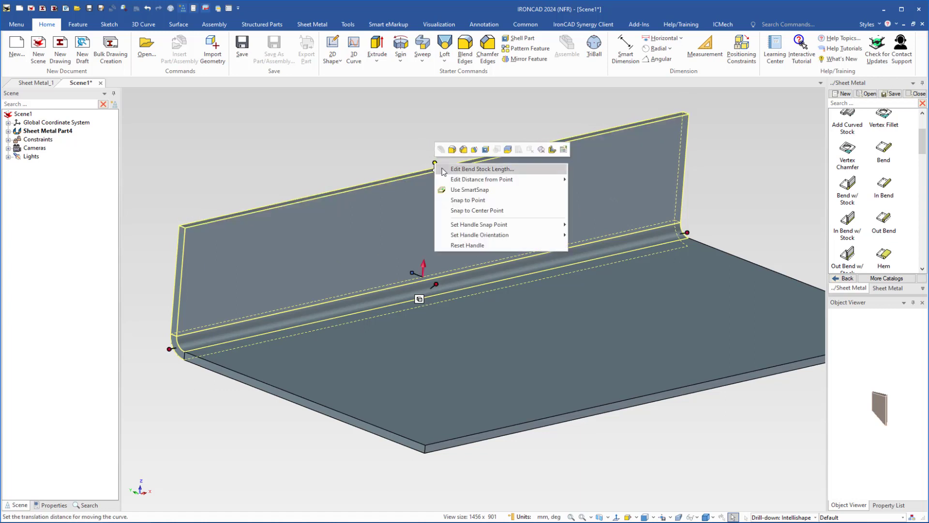
mouse_move(457, 182)
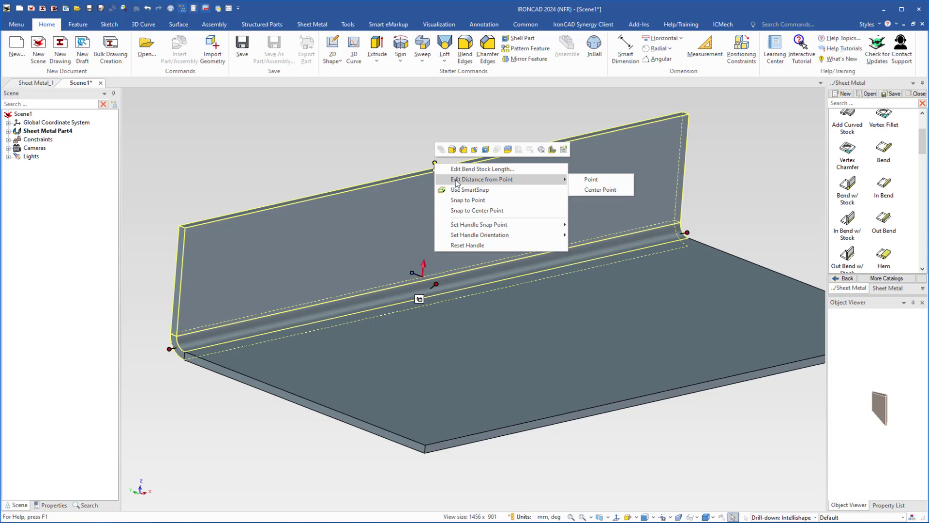
click(591, 180)
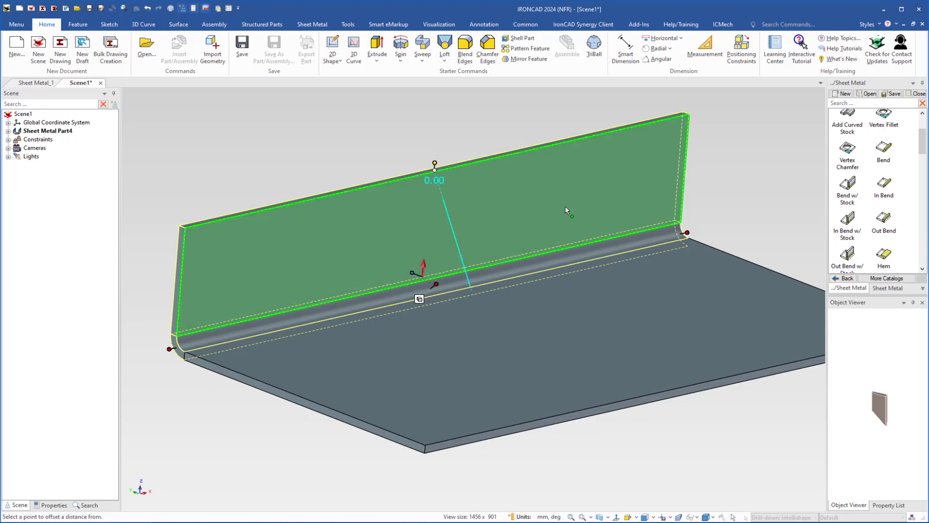
click(506, 342)
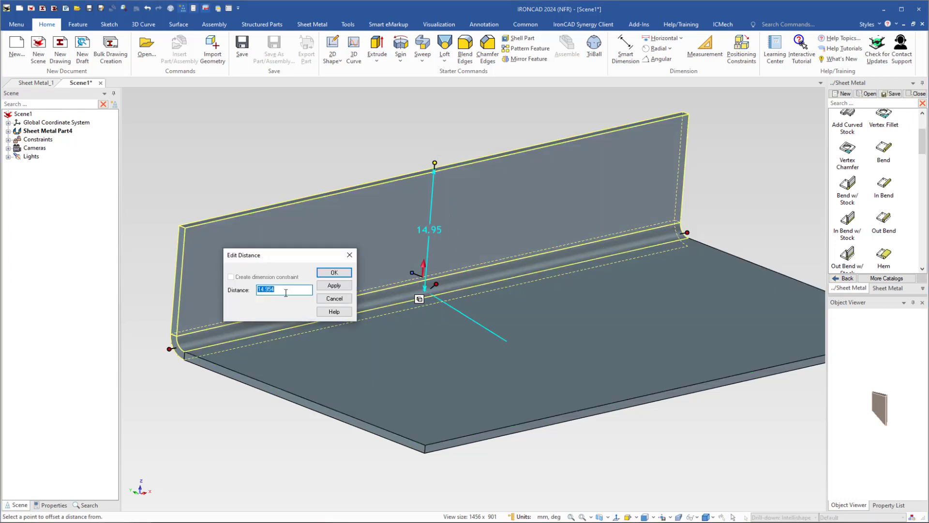
text(15)
key(Return)
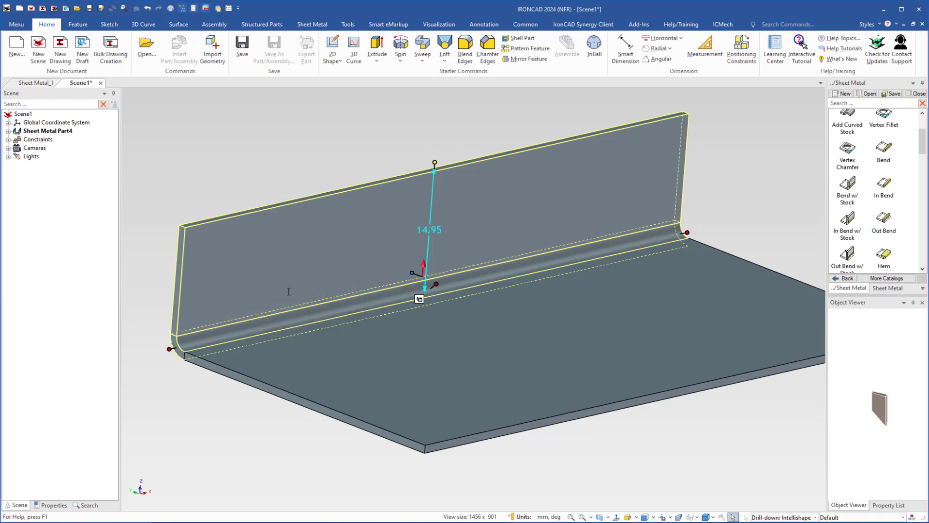
Step: Set the rear bend's stock length to 15 mm, with the length display option that measures from the plate's top face to the stock's upper edge
right_click(435, 163)
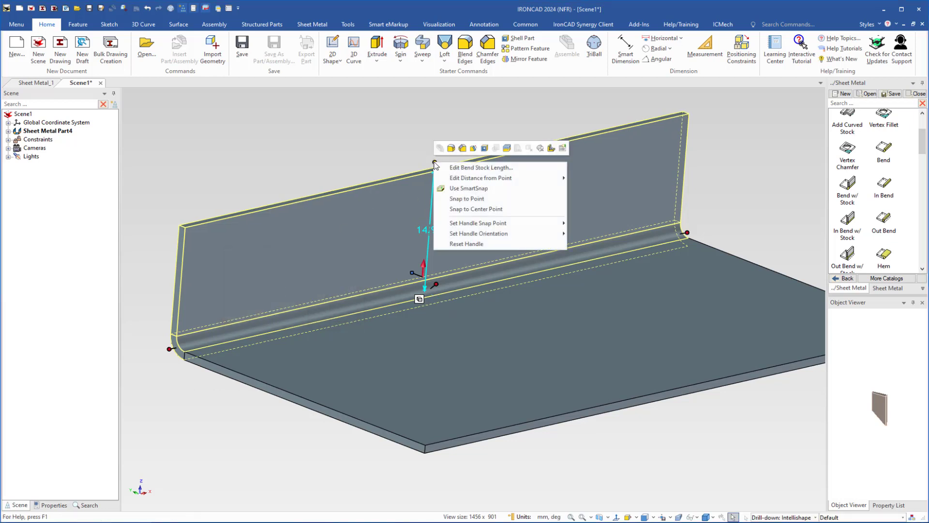
click(466, 167)
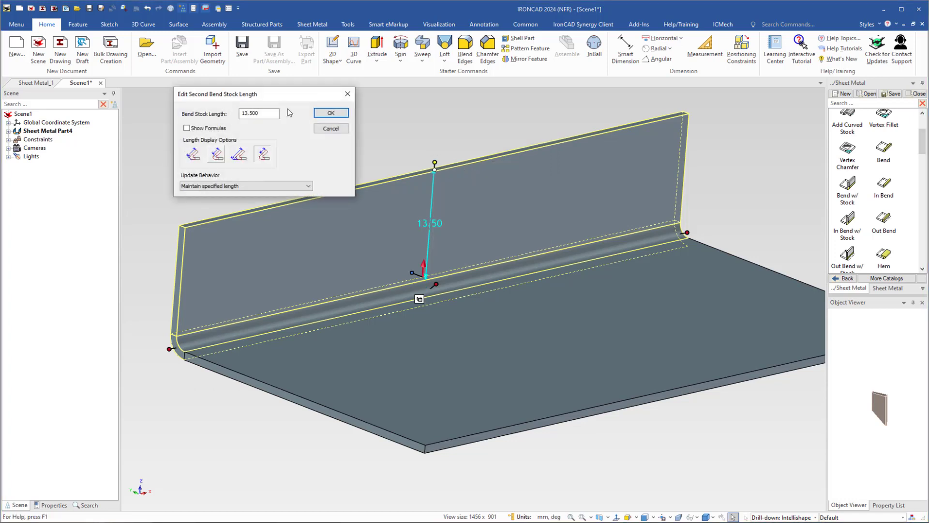
drag(282, 99, 305, 143)
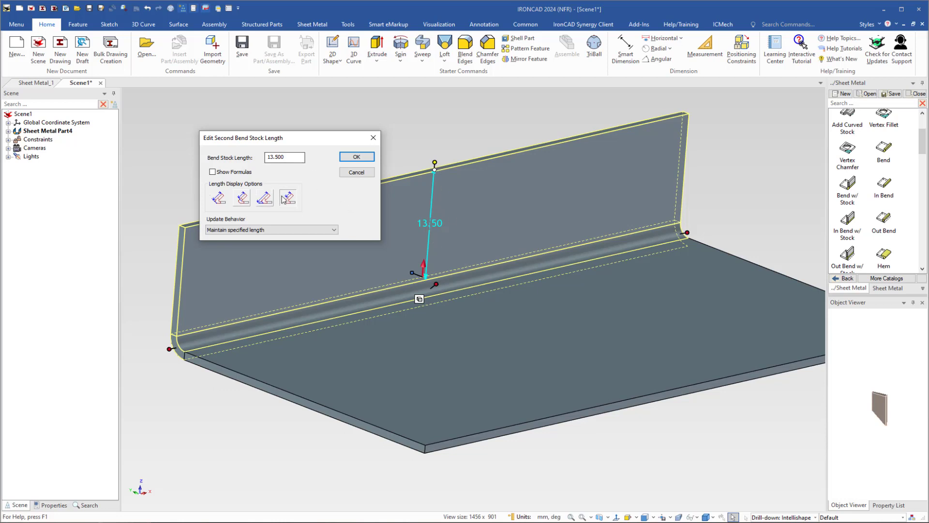
click(242, 198)
drag(293, 157, 252, 152)
text(15)
click(358, 157)
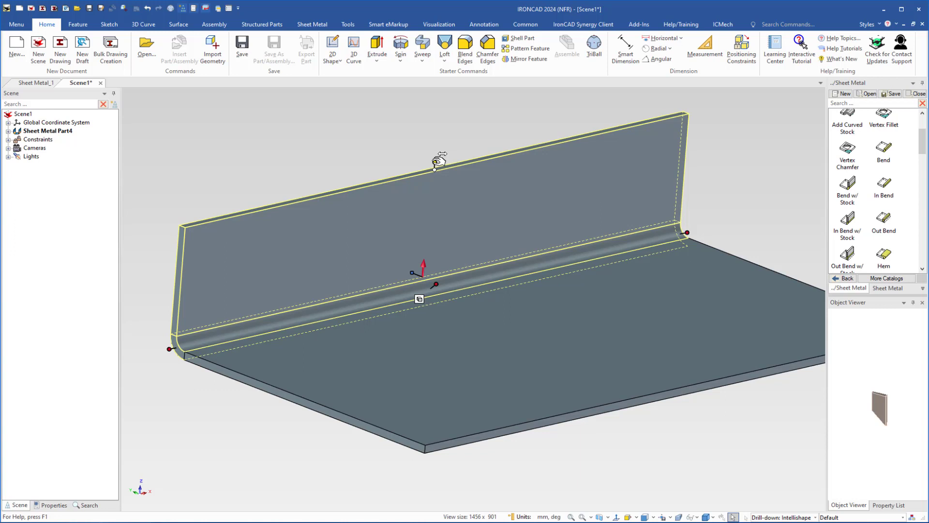
Step: Review the rear bend's stock length and its length display option, and leave the settings without changes
double_click(435, 162)
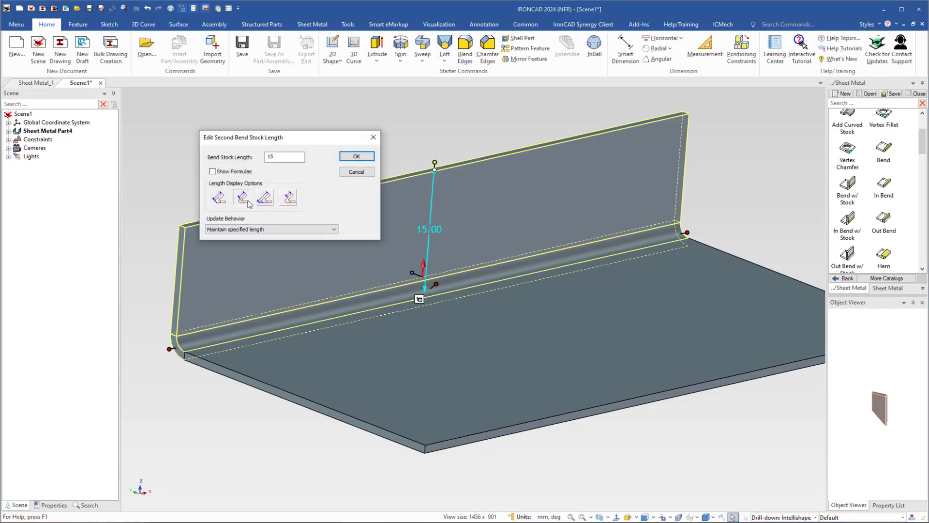
click(356, 172)
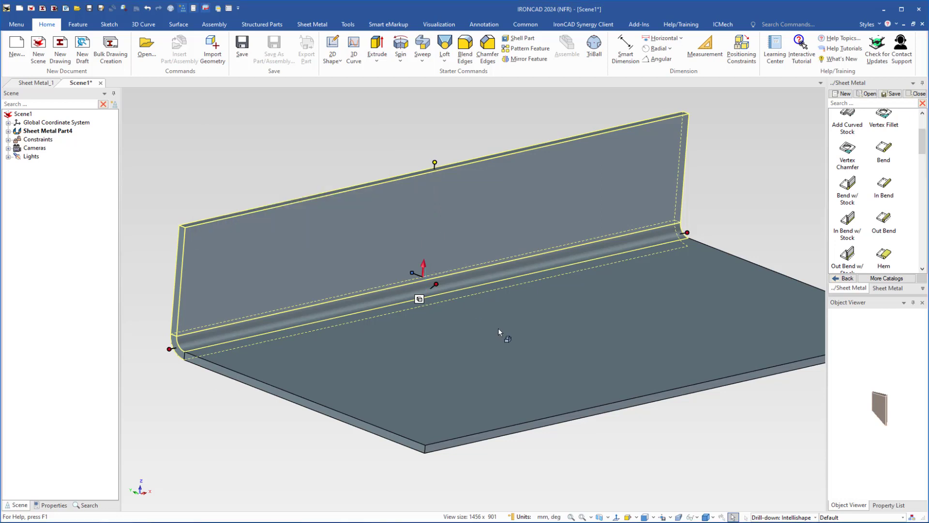
scroll(490, 324, down, 1)
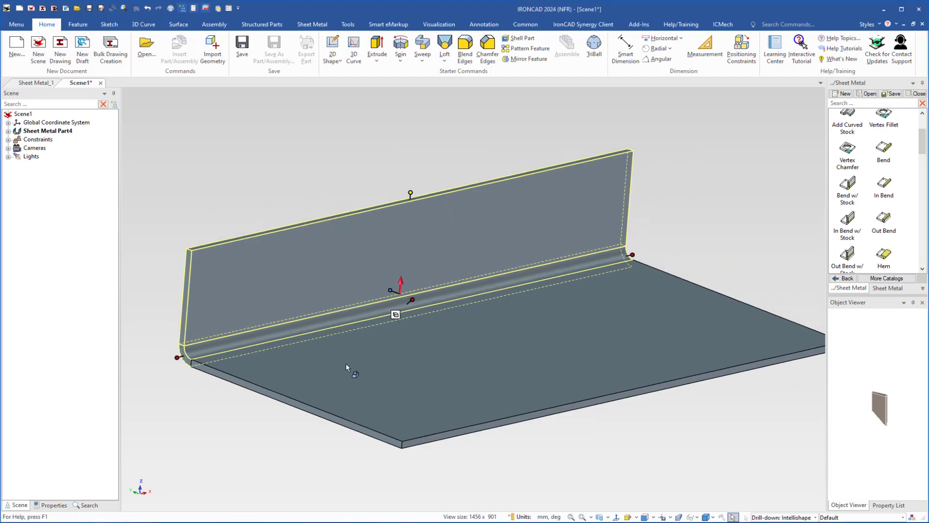
middle_drag(332, 367, 334, 373)
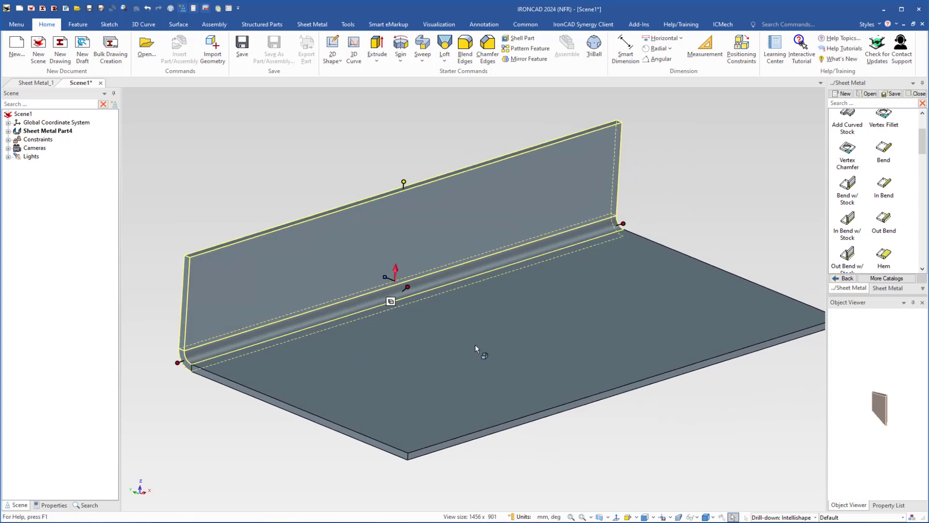